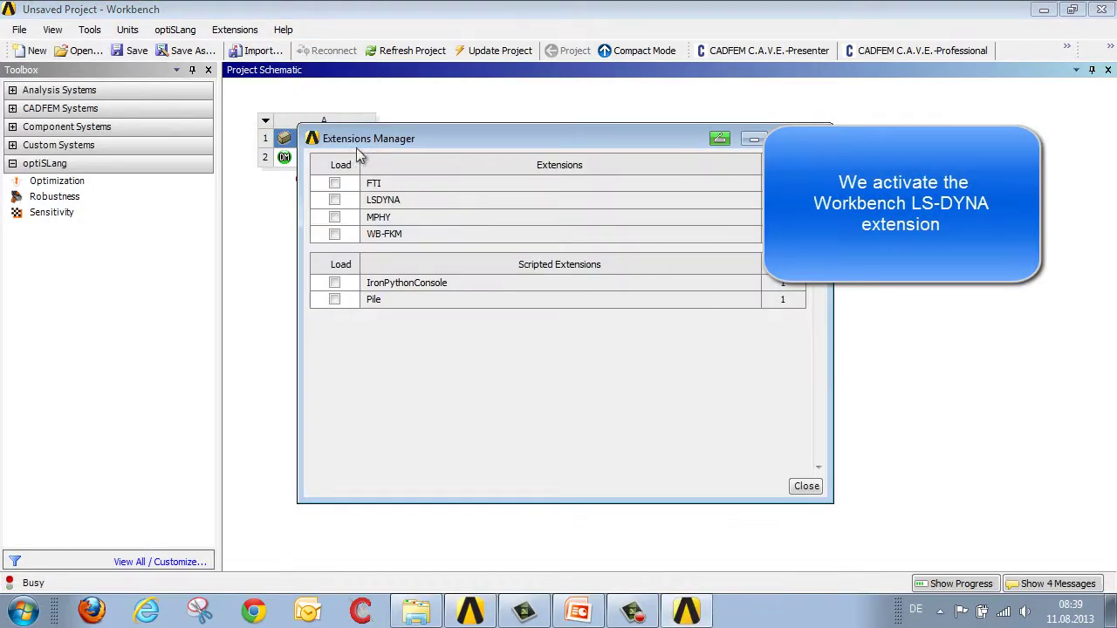
Load the LSDYNA extension, add a Workbench LS-DYNA system sharing the geometry, and open its Model.
click(334, 199)
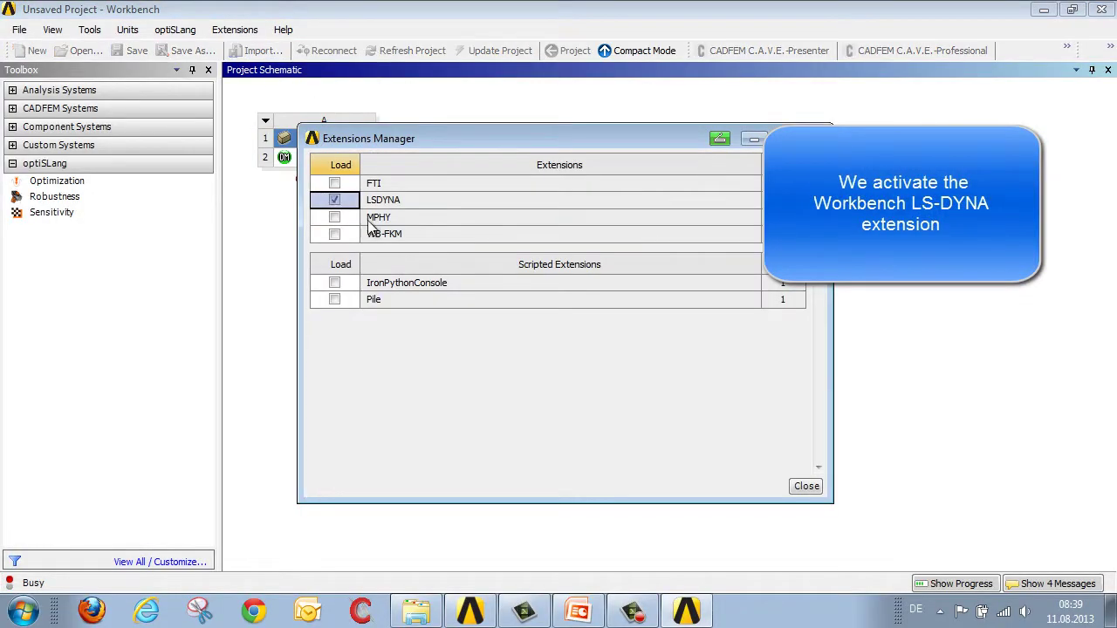
click(808, 486)
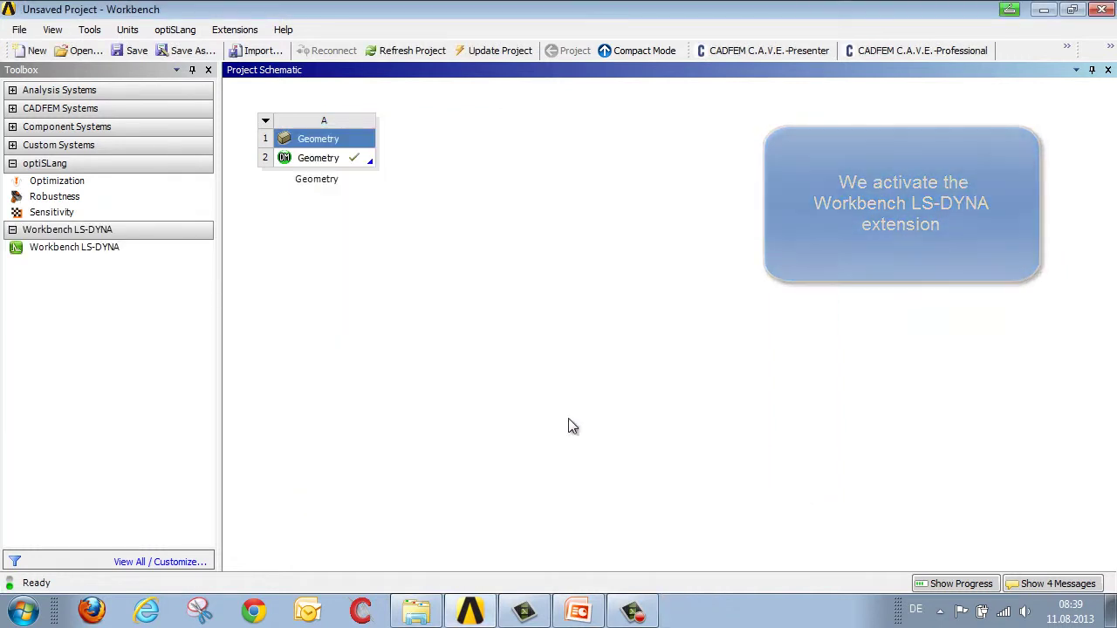
click(34, 251)
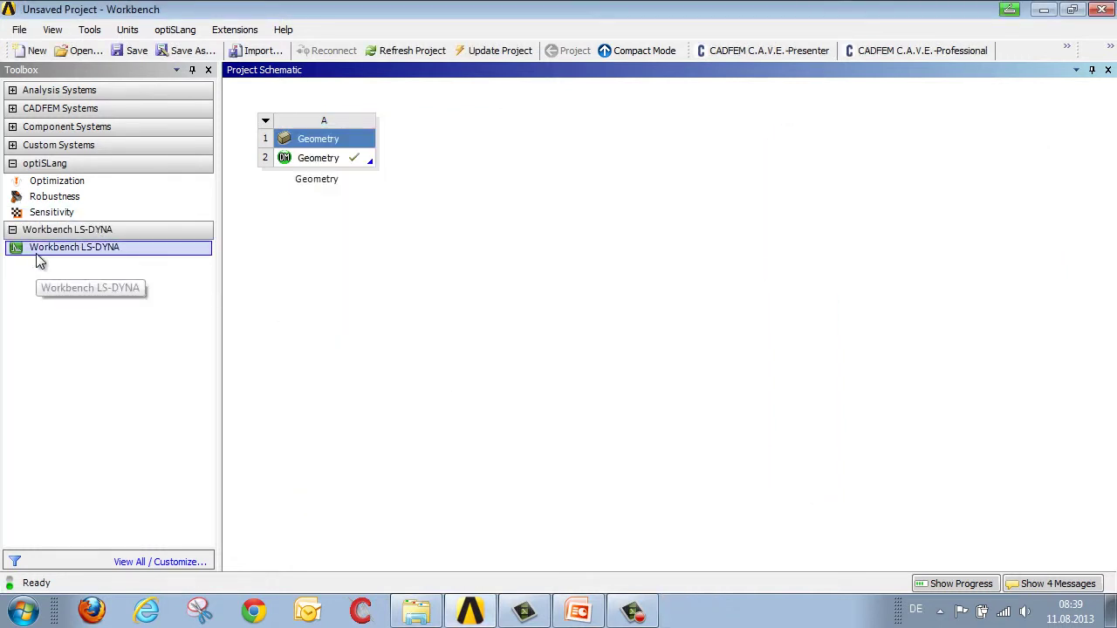
drag(35, 253, 328, 164)
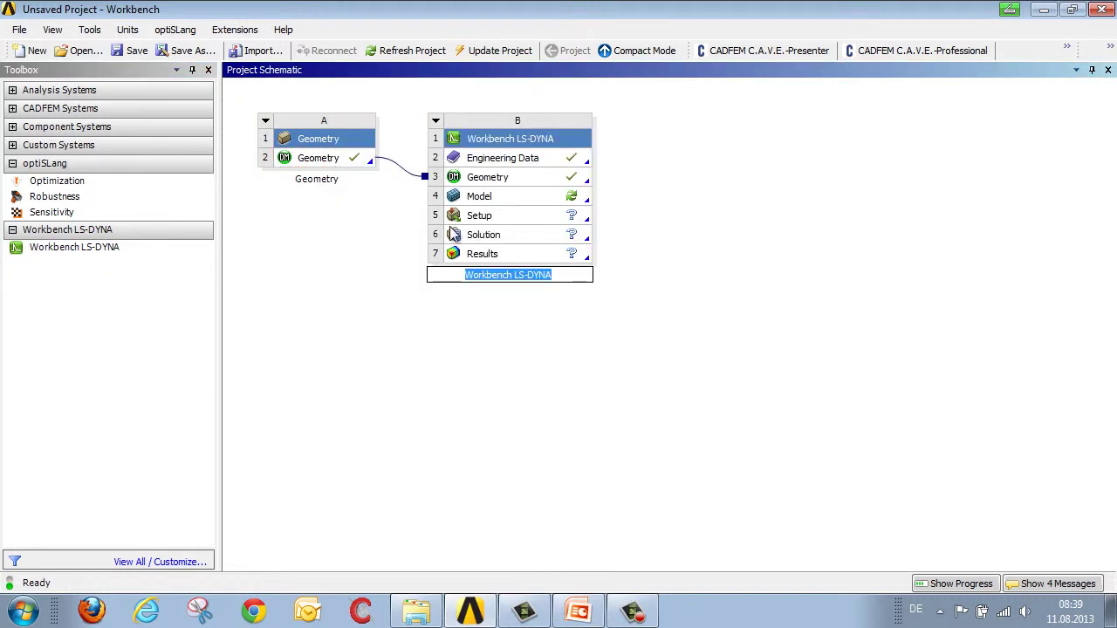
double_click(489, 198)
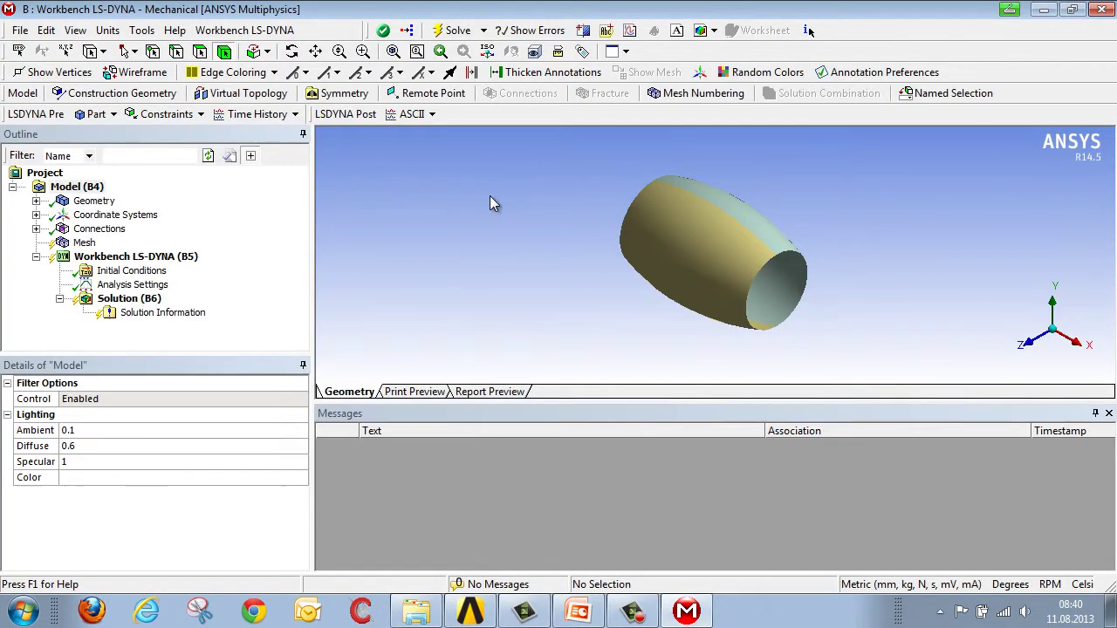
Rotate the model and inspect the properties of the Surface Body and Part body.
drag(542, 312, 742, 315)
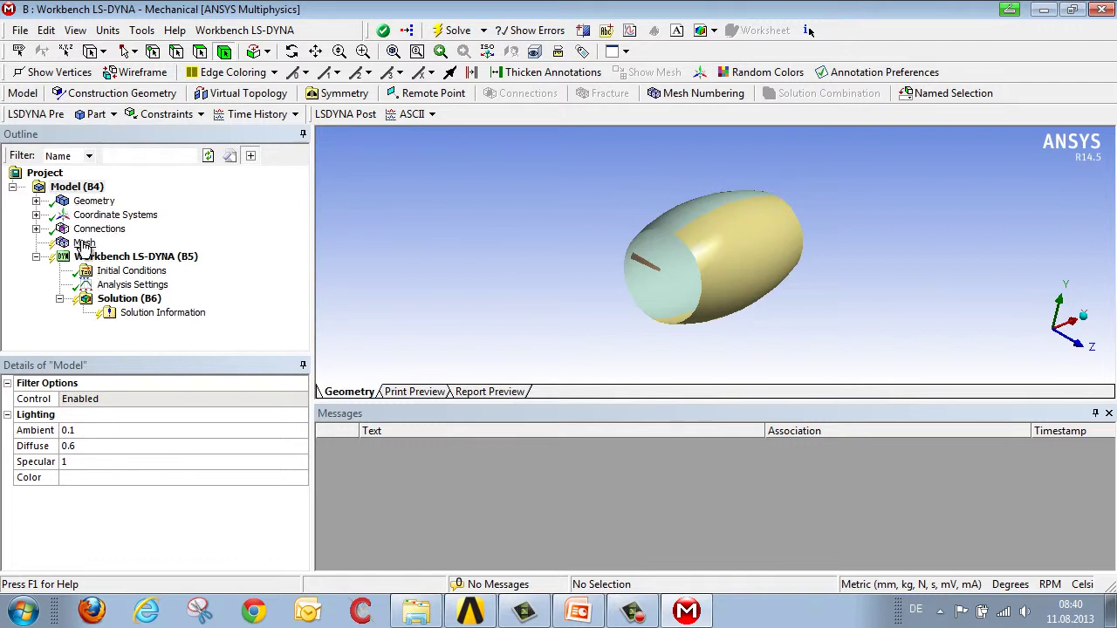
click(36, 201)
click(117, 215)
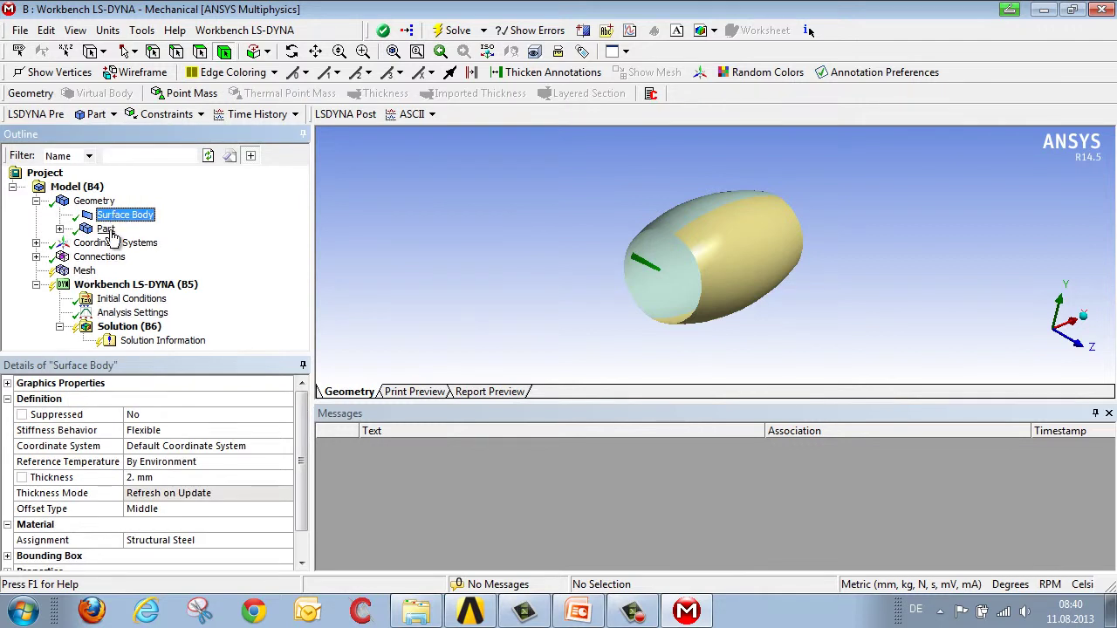
click(106, 230)
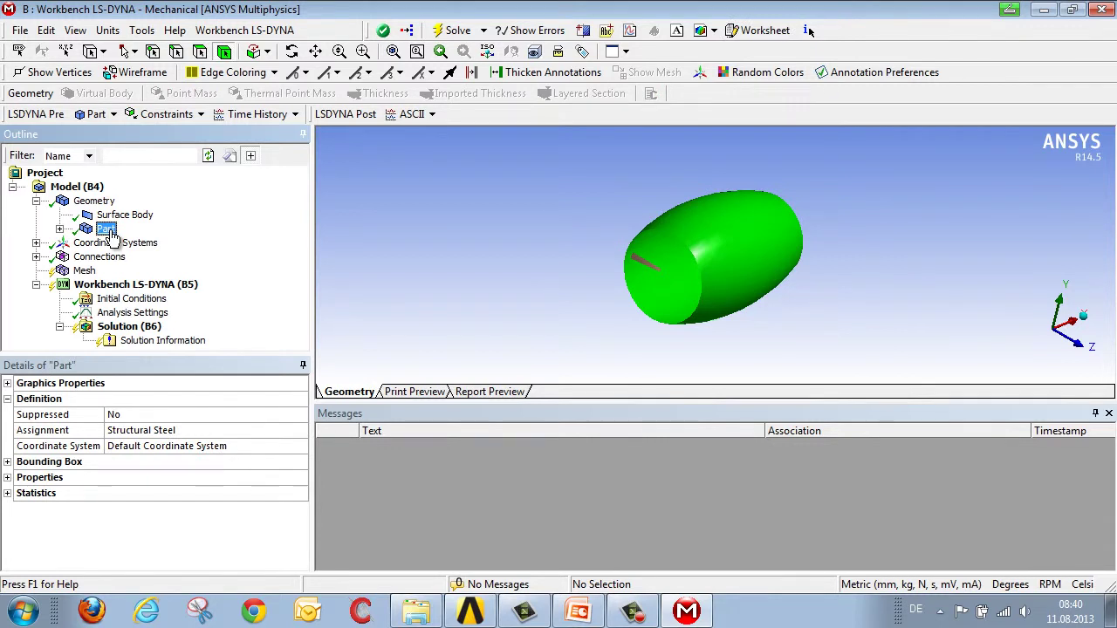
click(122, 217)
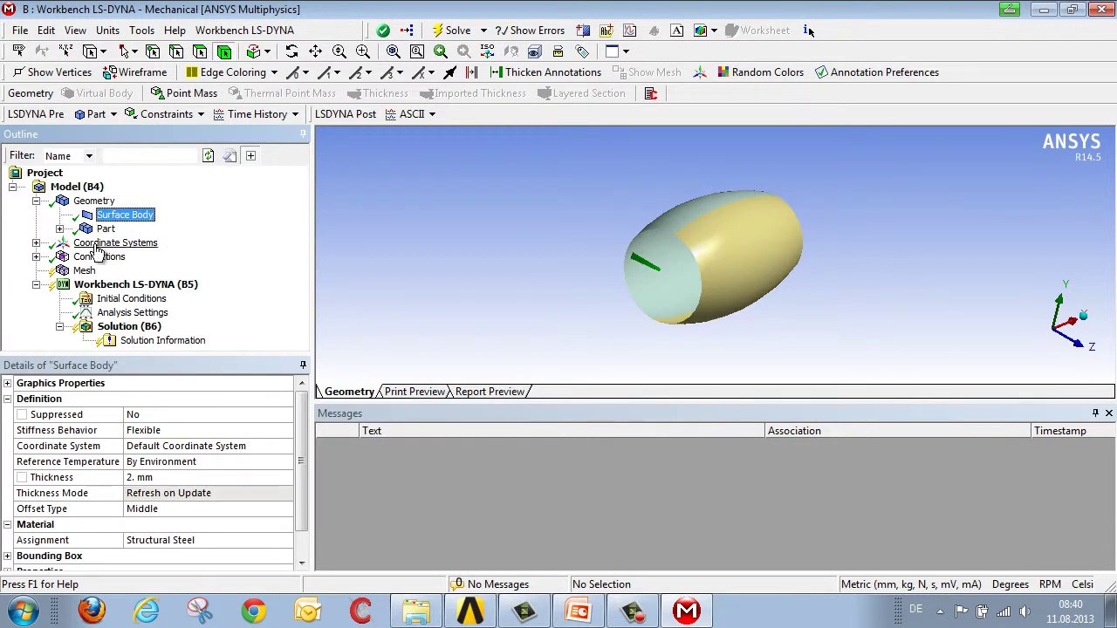
Make the Body Interaction contact Frictional with a friction coefficient of 0.2.
click(35, 257)
click(60, 271)
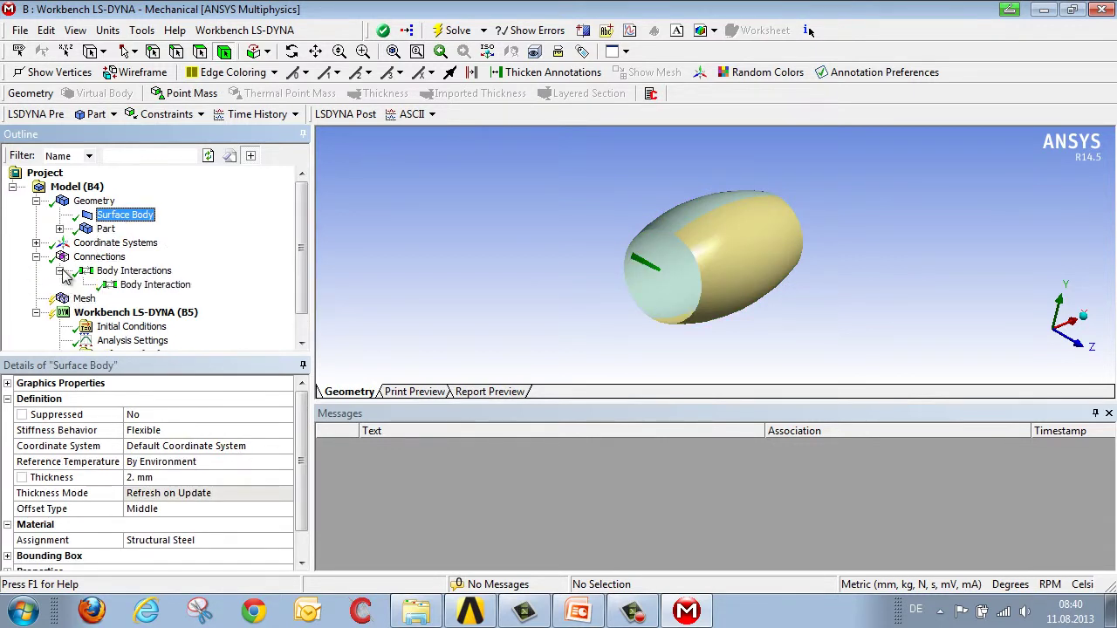
click(148, 285)
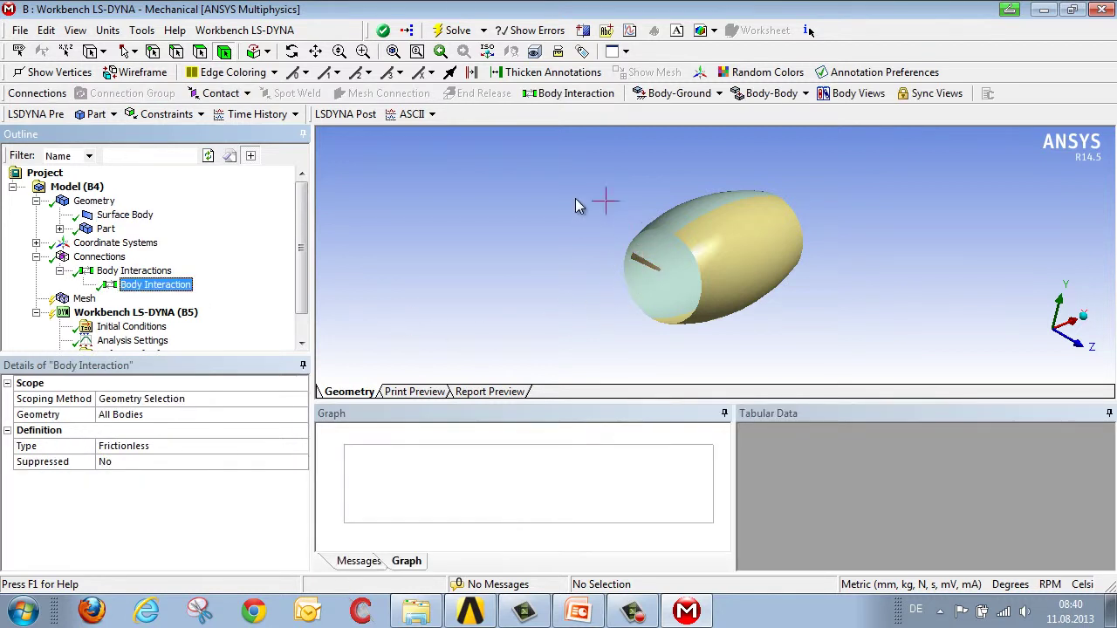
drag(728, 331, 690, 327)
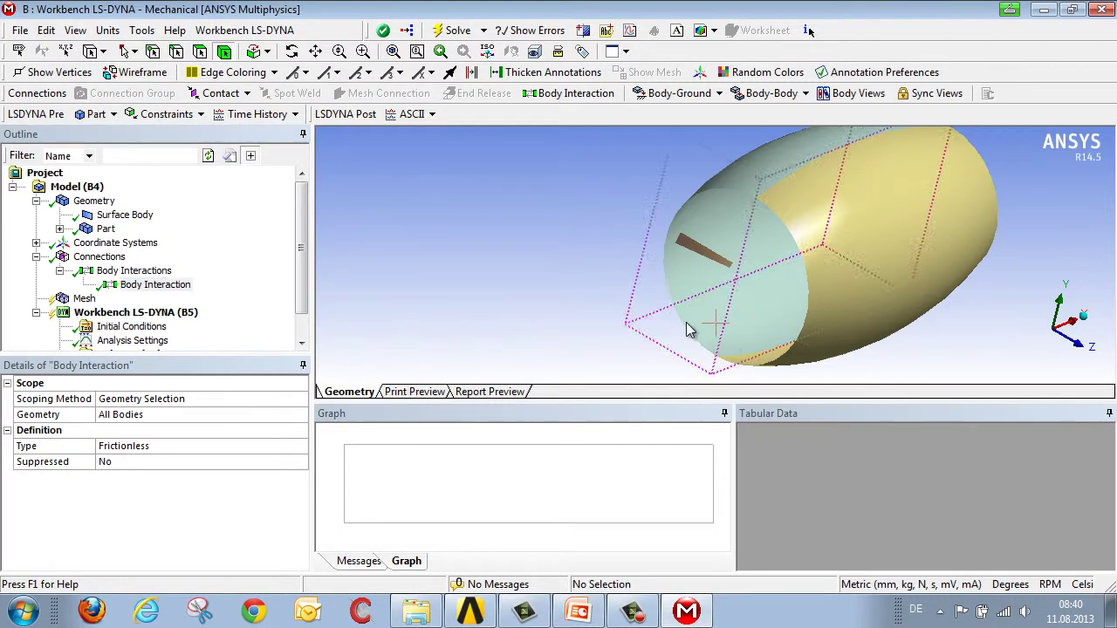
click(149, 445)
click(299, 446)
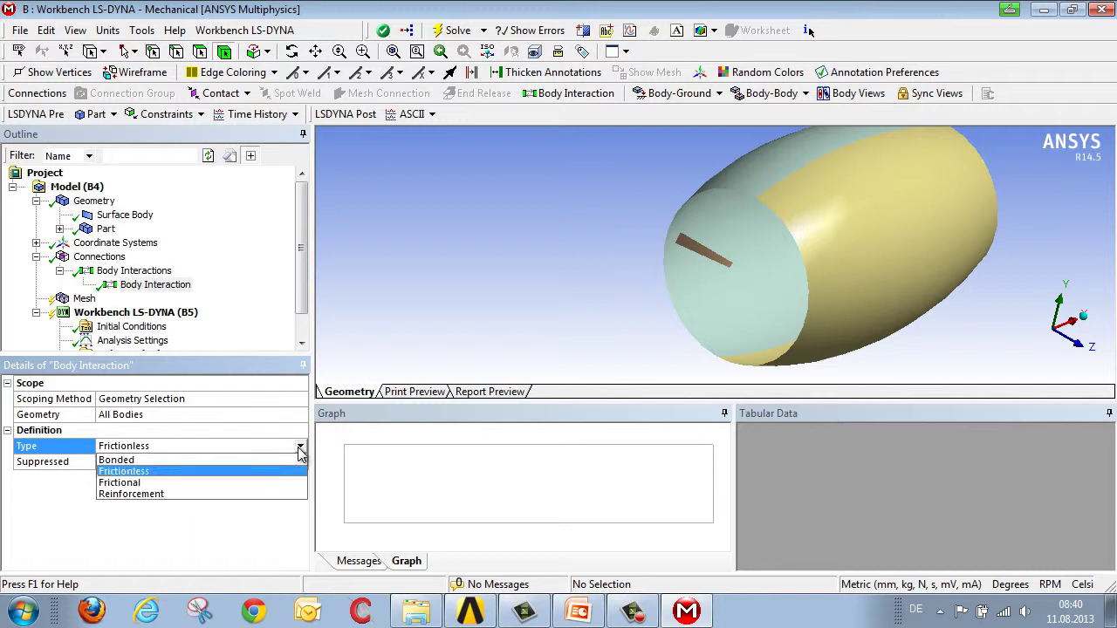
click(248, 482)
click(192, 462)
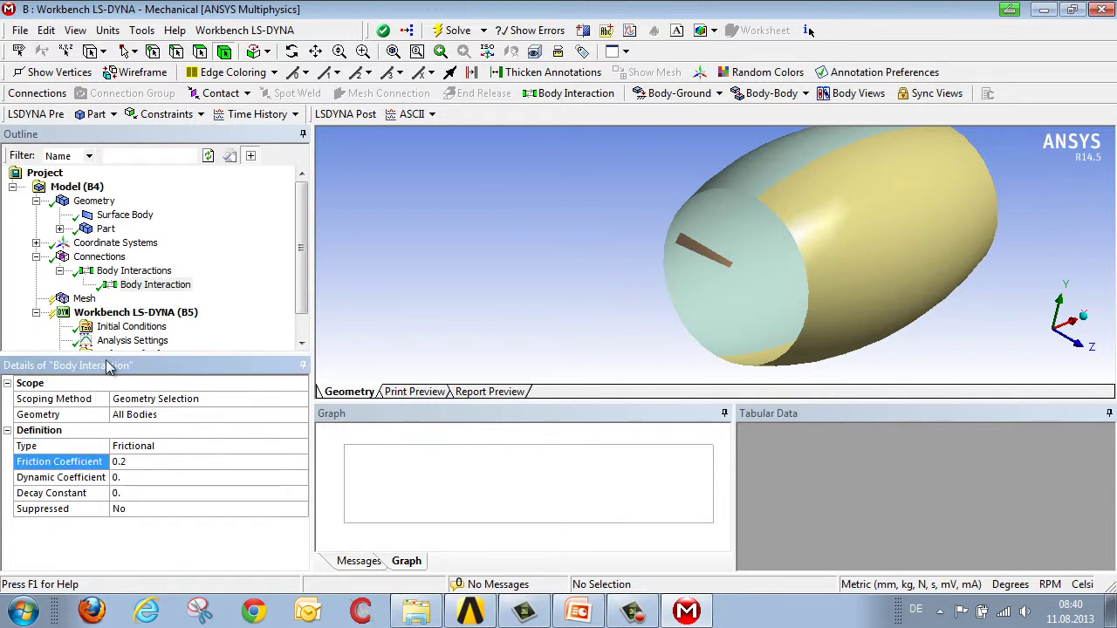
Apply Mapped Face Meshing to the two housing faces and the blade face.
click(84, 298)
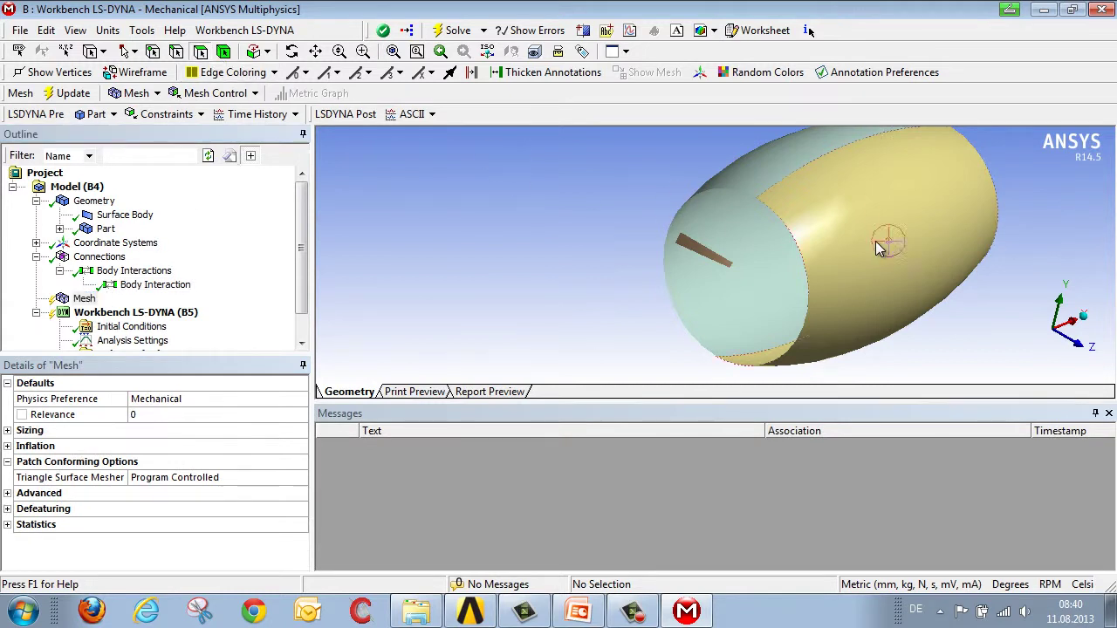
click(811, 175)
ctrl+click(811, 174)
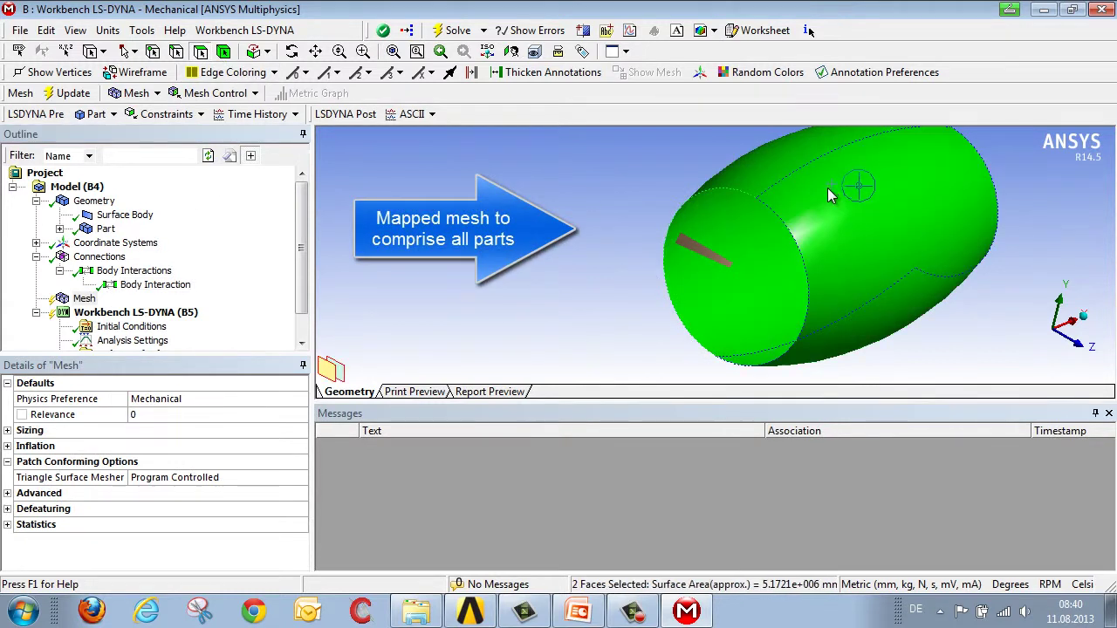
ctrl+click(698, 247)
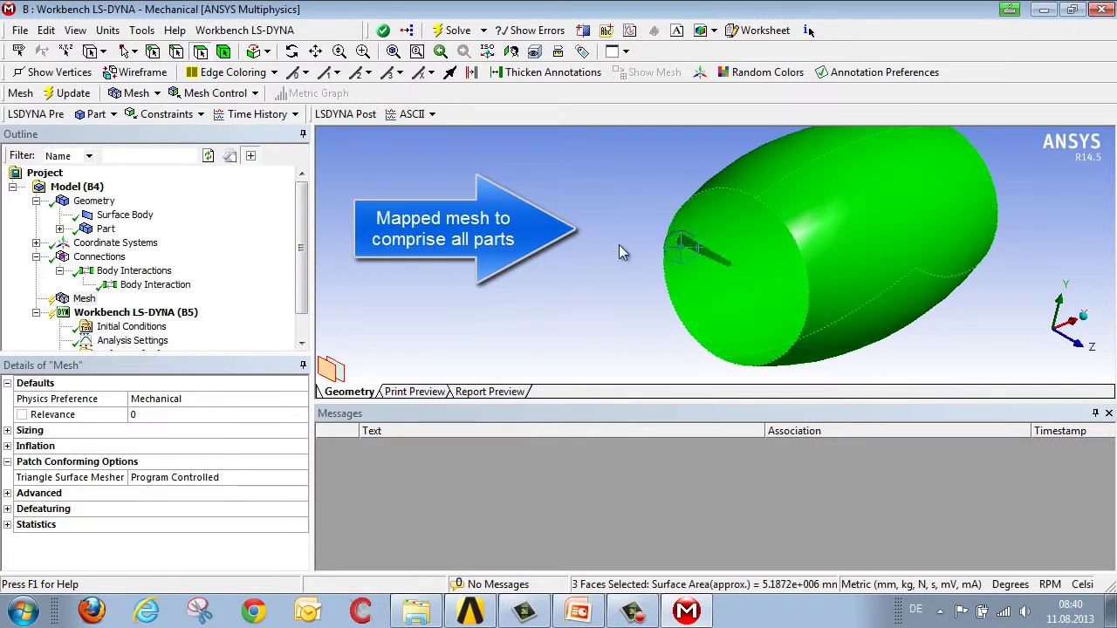
click(209, 93)
click(235, 216)
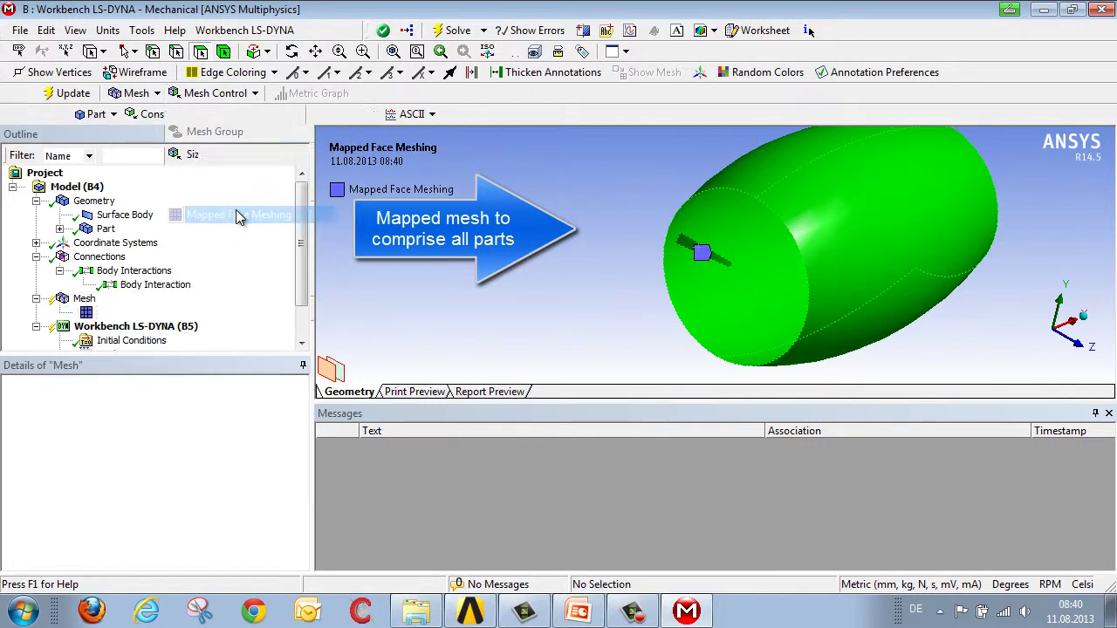
Add a Face Sizing of 30 mm to the blade face.
click(696, 251)
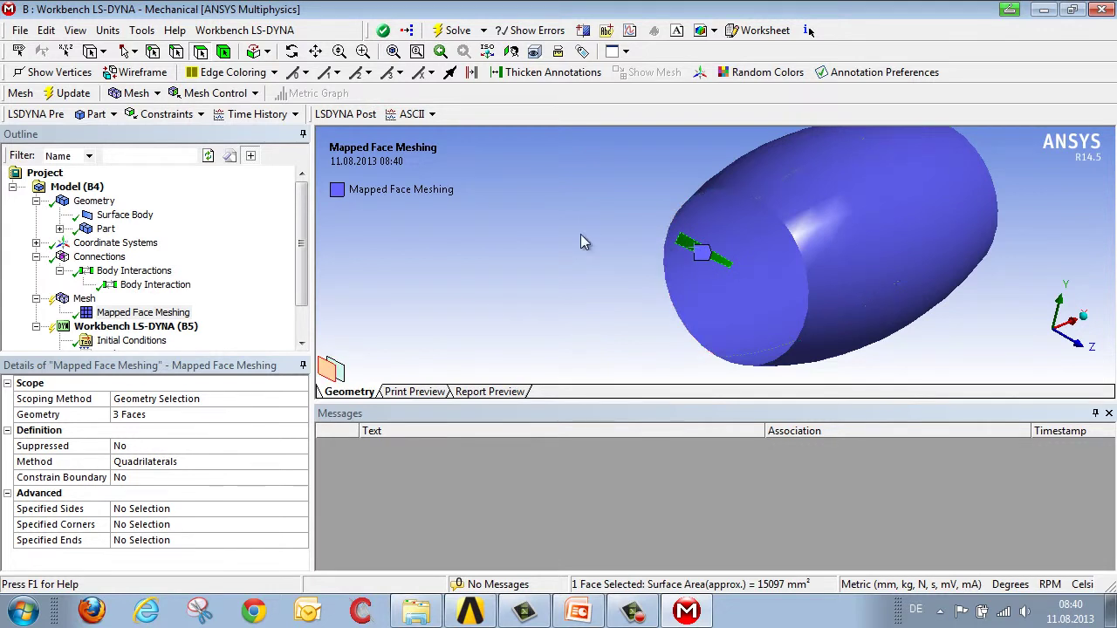
click(216, 93)
click(229, 155)
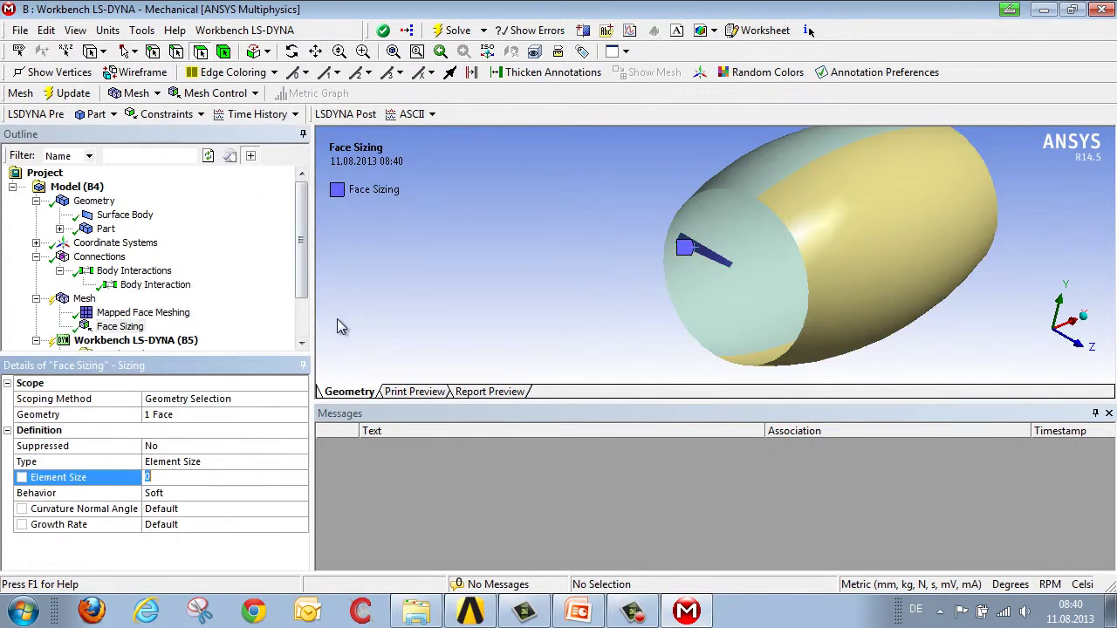
text(30)
key(Return)
Generate the coarse quadrilateral mesh.
right_click(77, 299)
click(113, 337)
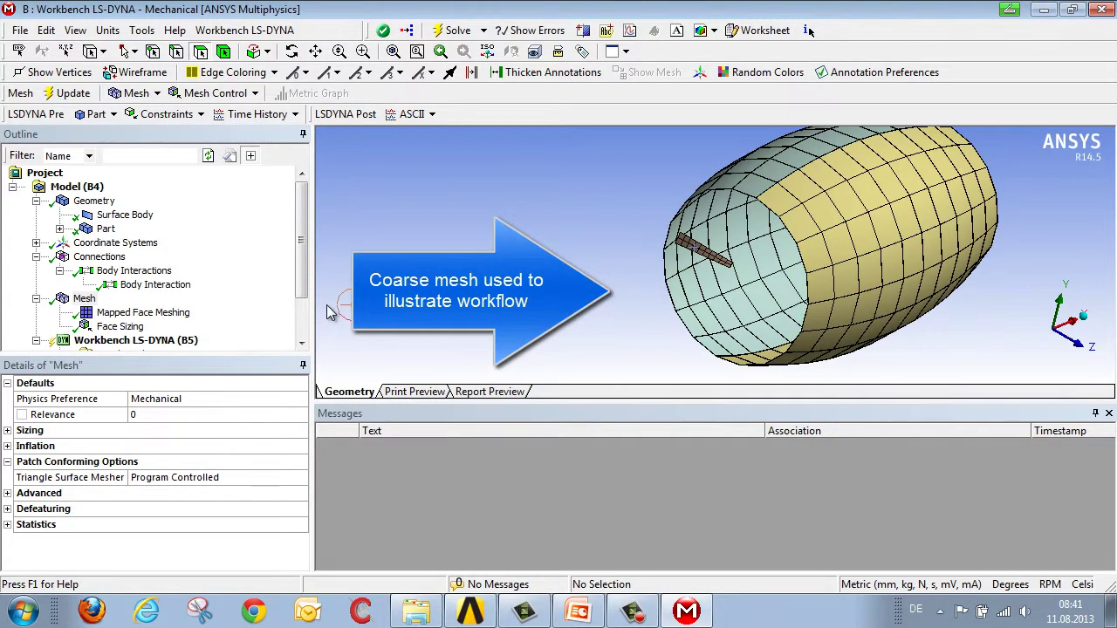
click(84, 298)
scroll(191, 279, down, 2)
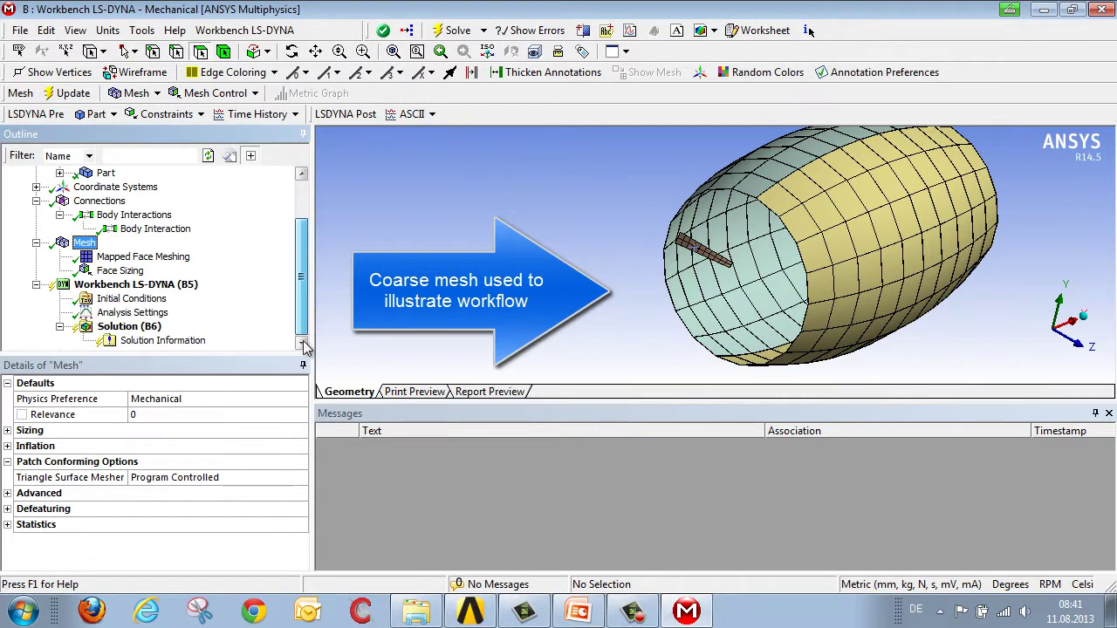
Add an Angular Velocity initial condition scoped to the blade body.
click(189, 283)
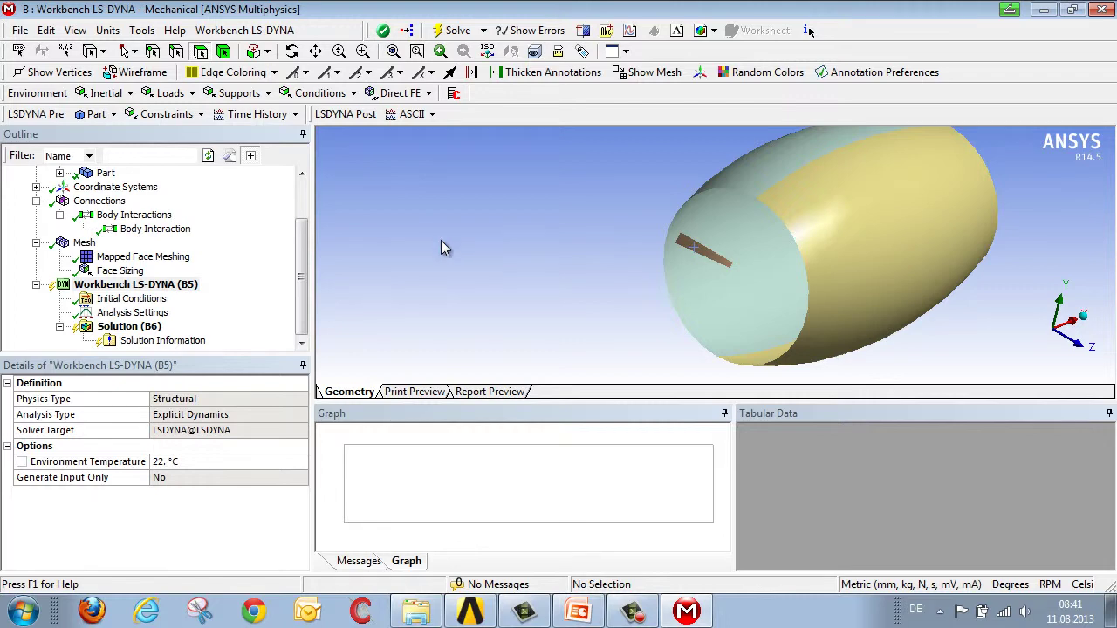
right_click(142, 298)
mouse_move(179, 311)
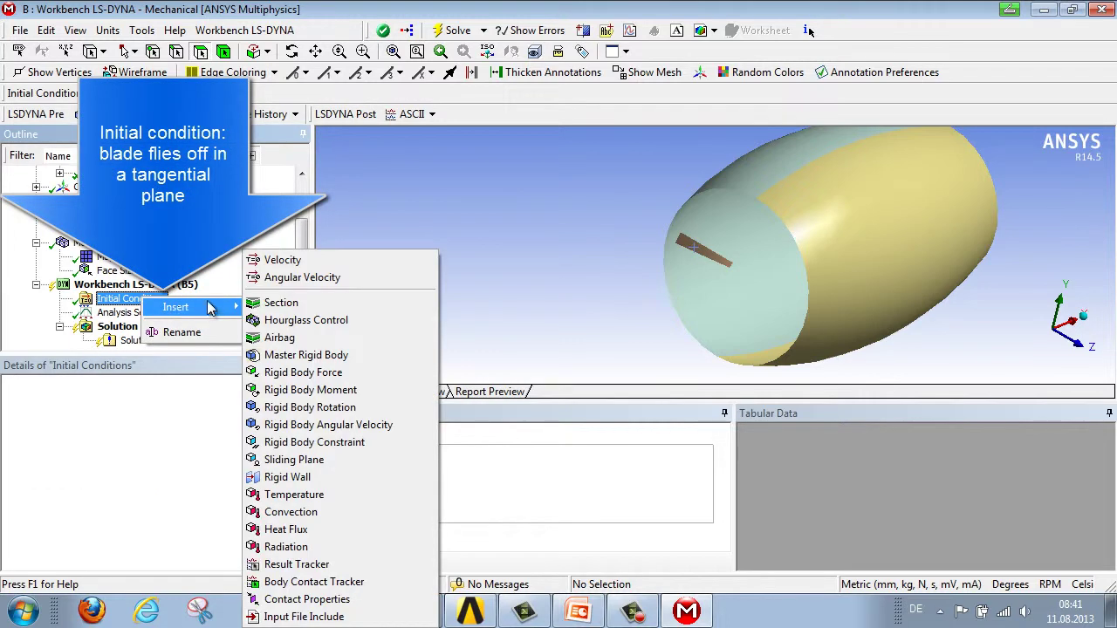
click(307, 278)
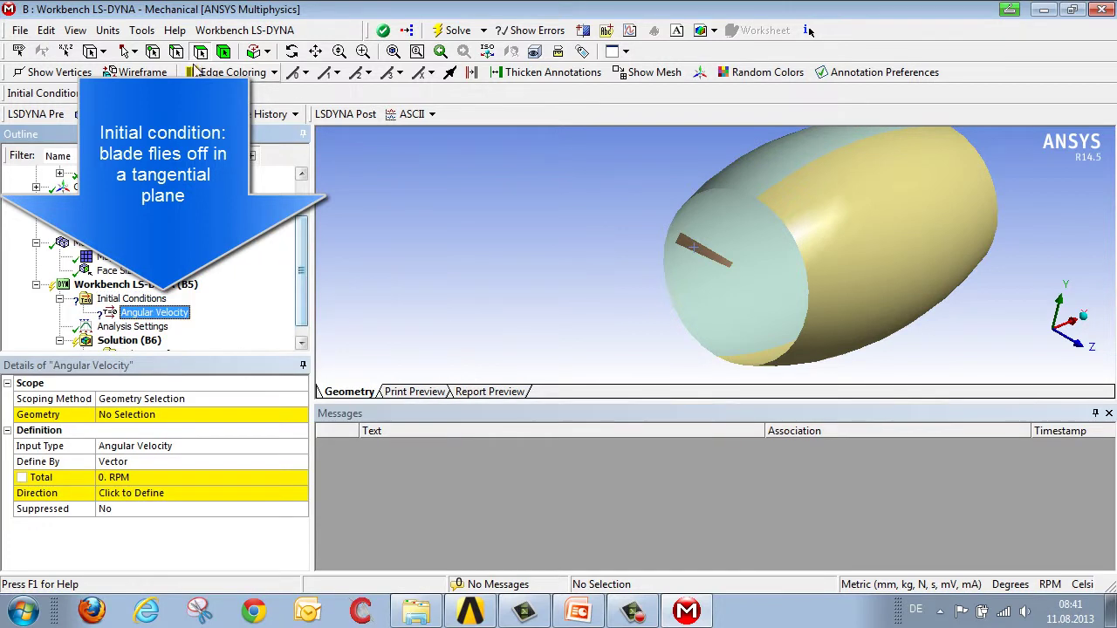
click(705, 265)
click(143, 416)
click(144, 415)
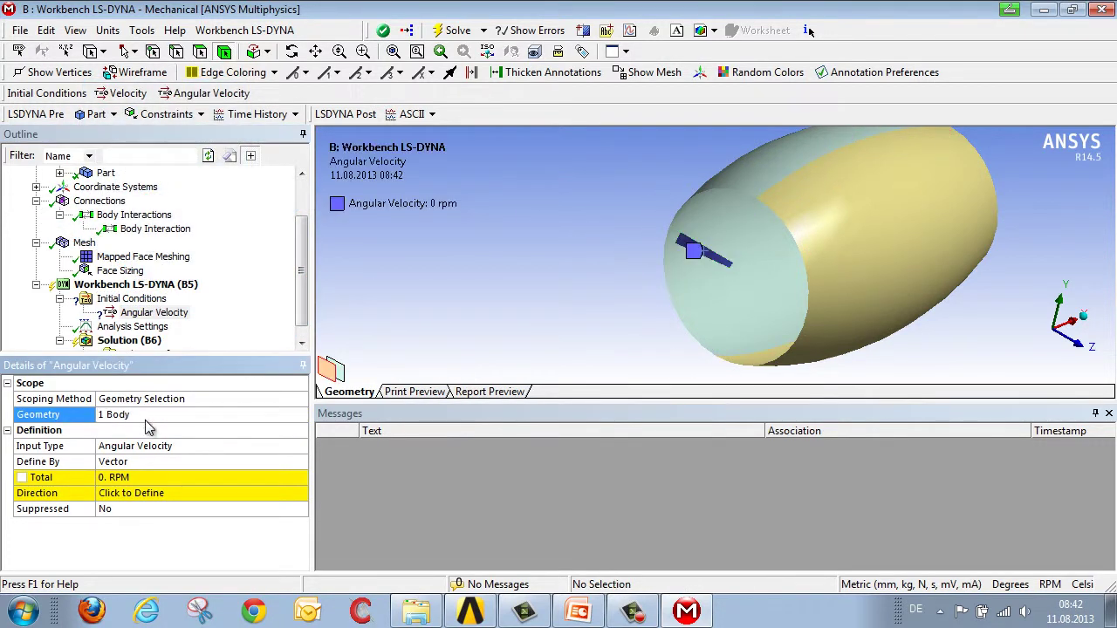
click(162, 464)
Define the angular velocity by components with 2000 RPM about X, and show the Global Coordinate System.
double_click(162, 465)
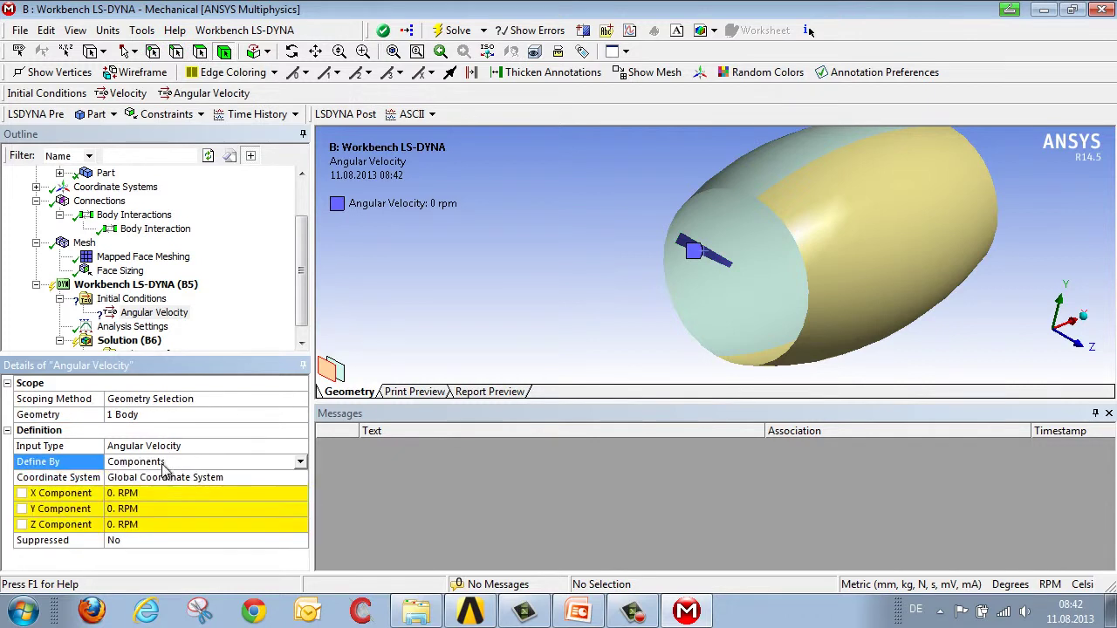
click(150, 492)
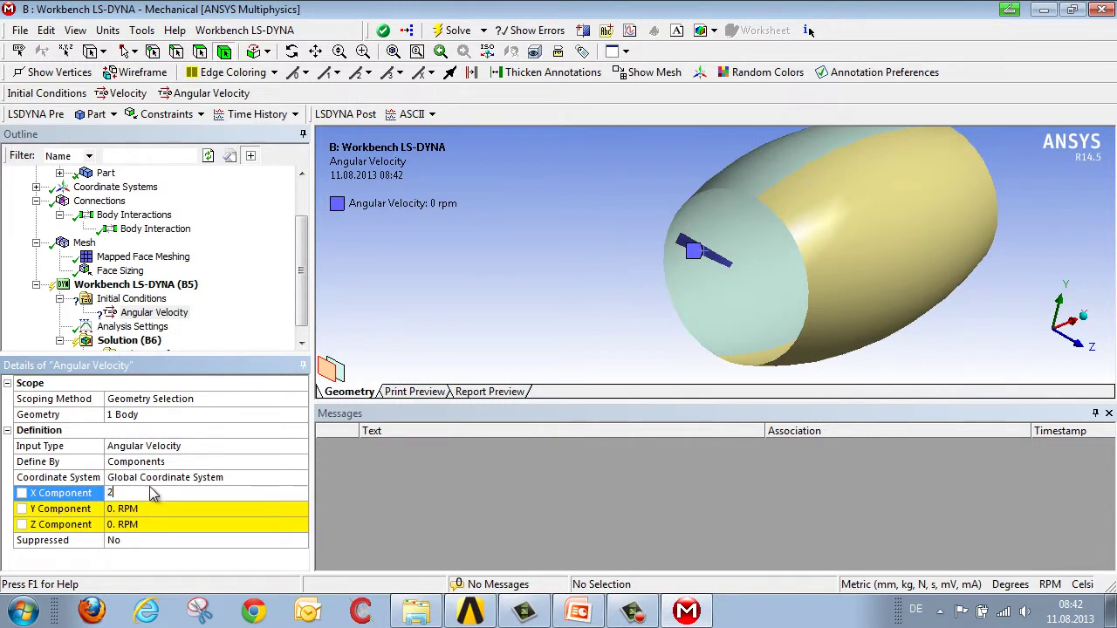
key(Return)
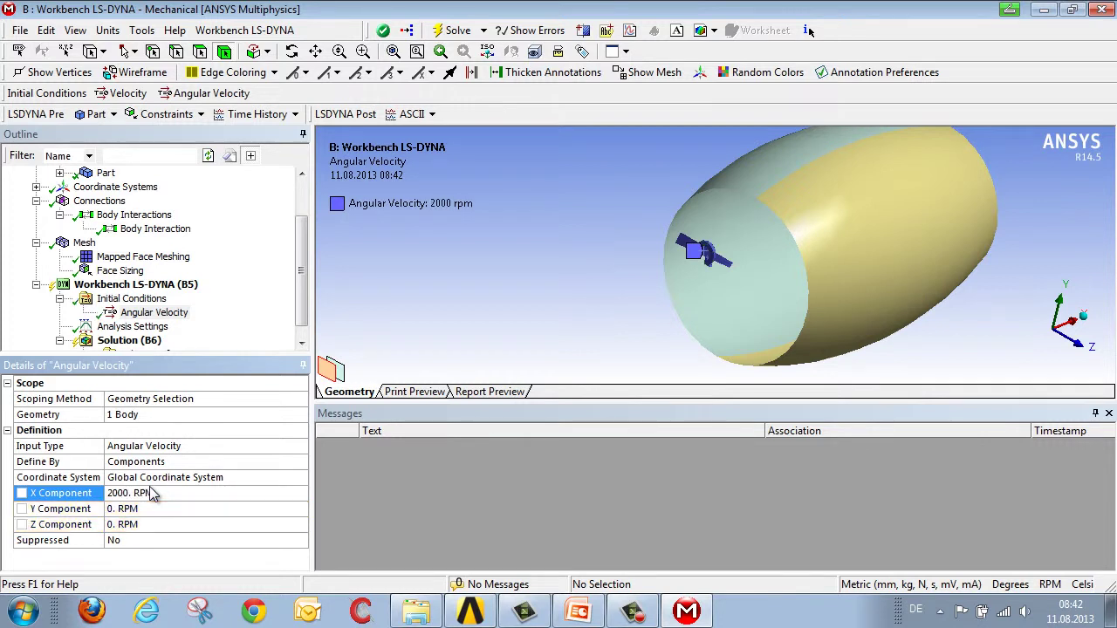
click(36, 187)
click(127, 202)
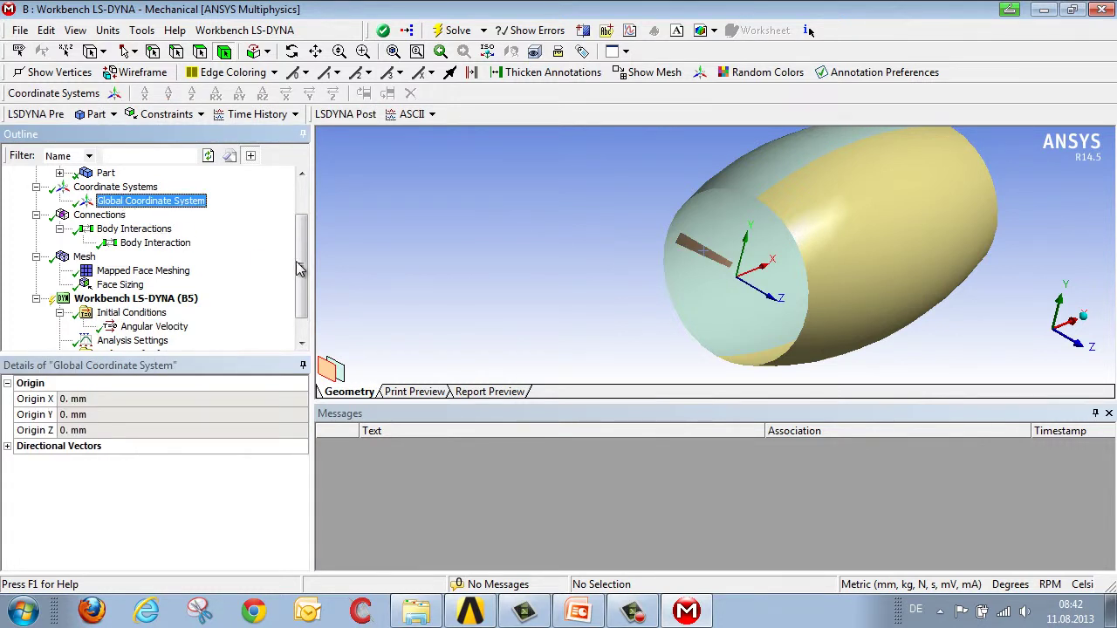
Set the end time to 2e-2 s and review ALE and Output Controls (200 equally spaced points).
drag(303, 265, 304, 290)
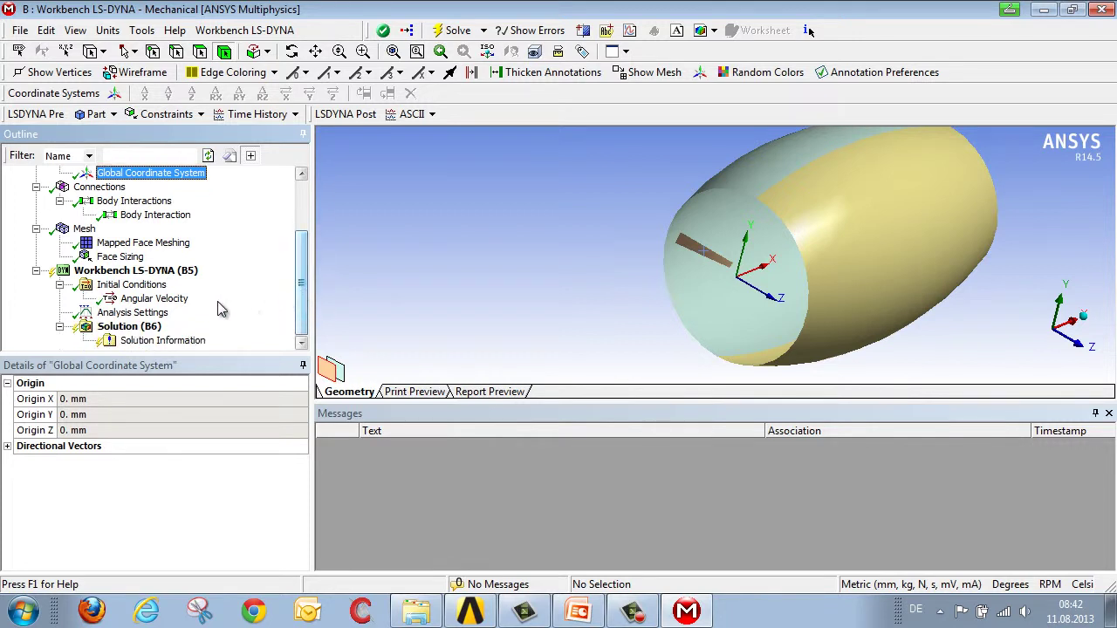
click(157, 315)
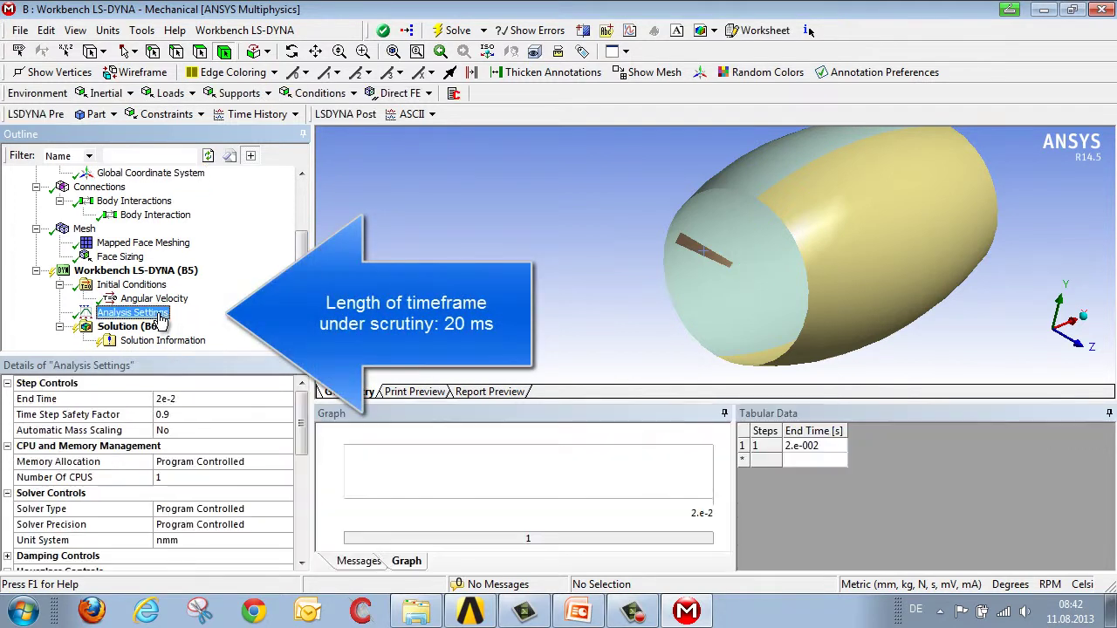
click(196, 399)
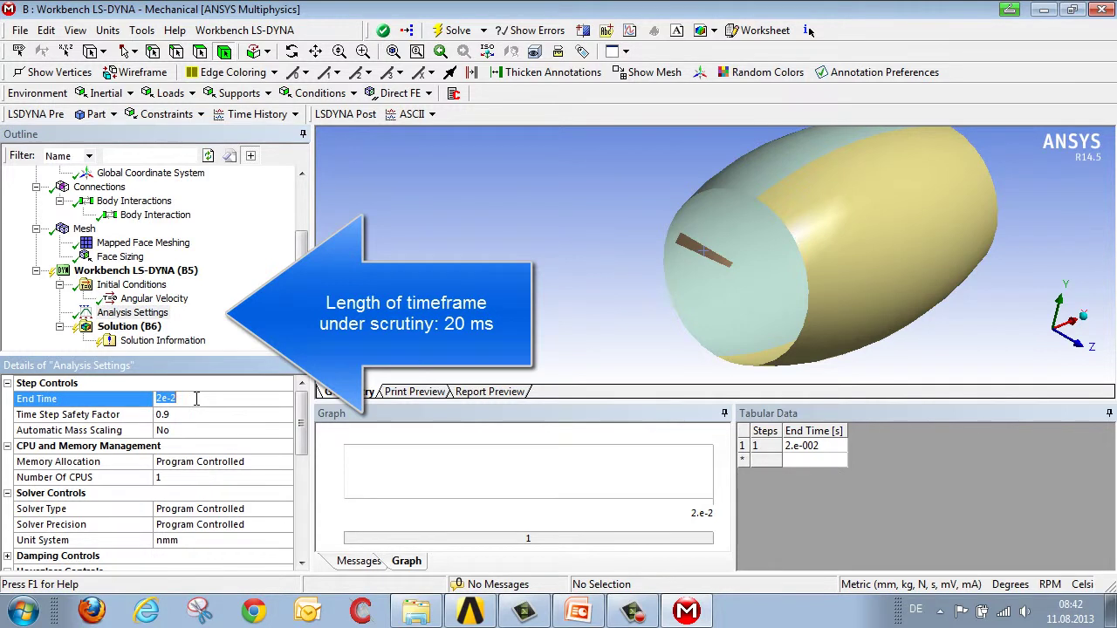
key(Return)
click(196, 399)
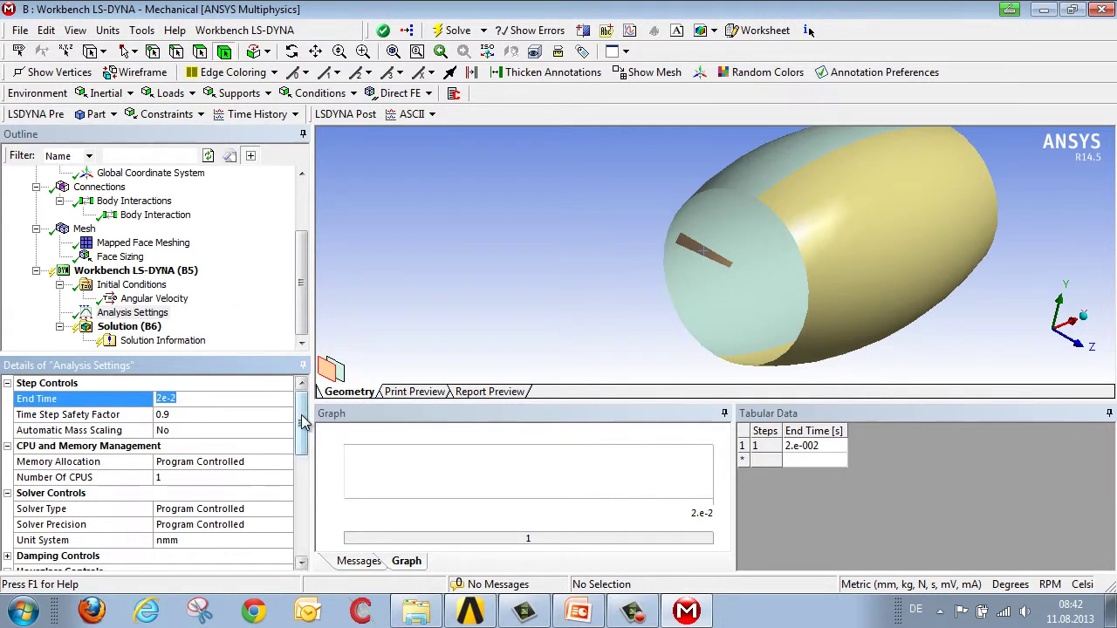
drag(301, 422, 301, 504)
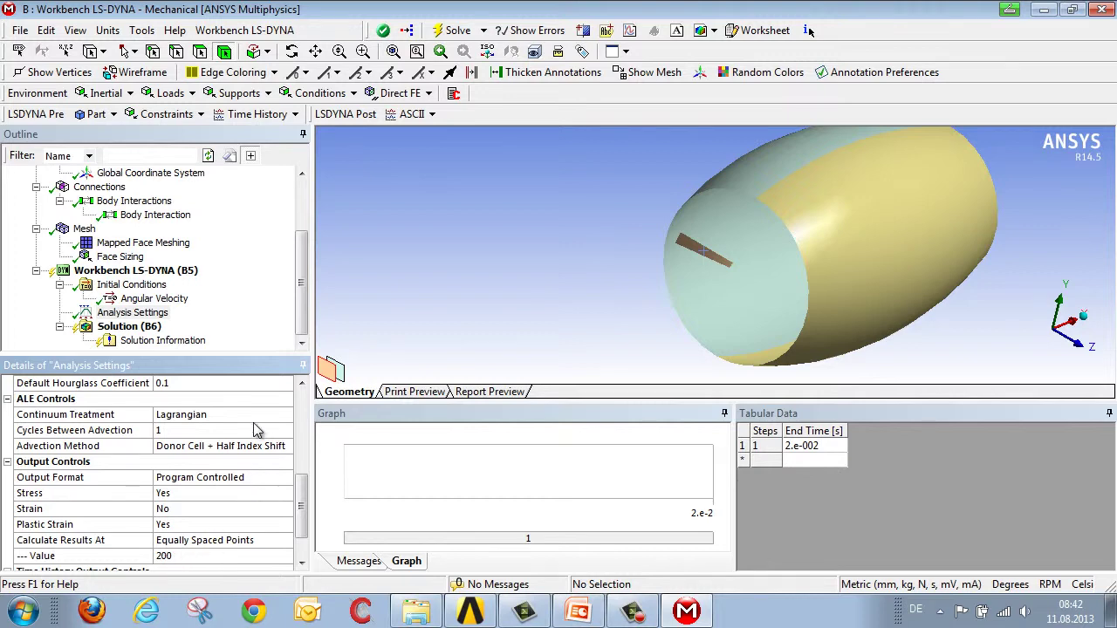
Solve the model, add Total Deformation and Equivalent (von-Mises) Stress results, then solve again.
click(162, 328)
click(454, 30)
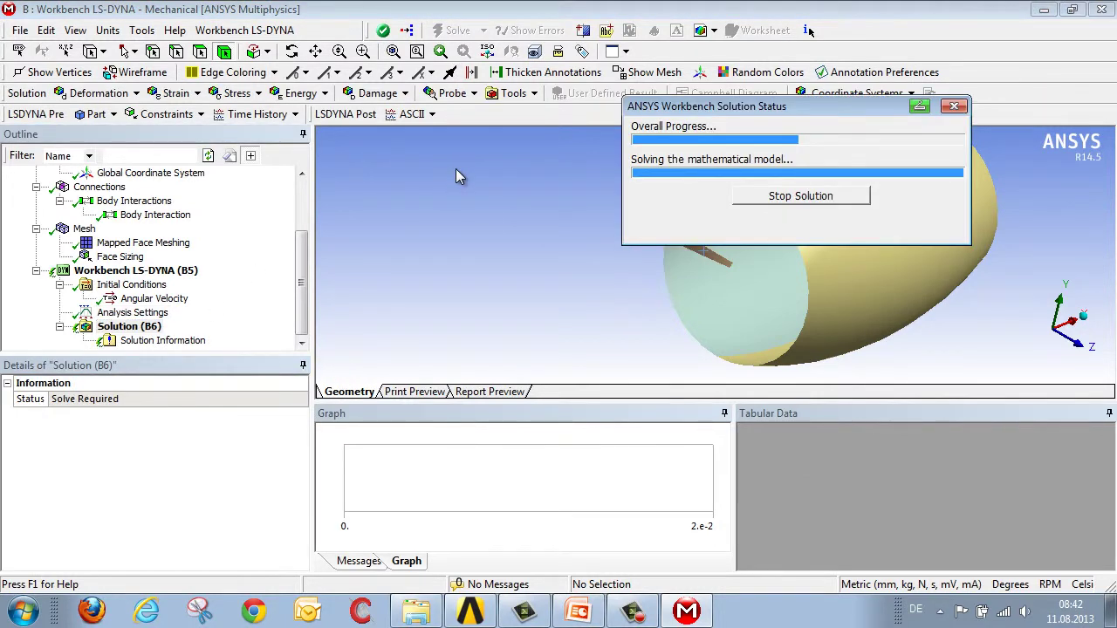
click(98, 92)
click(122, 116)
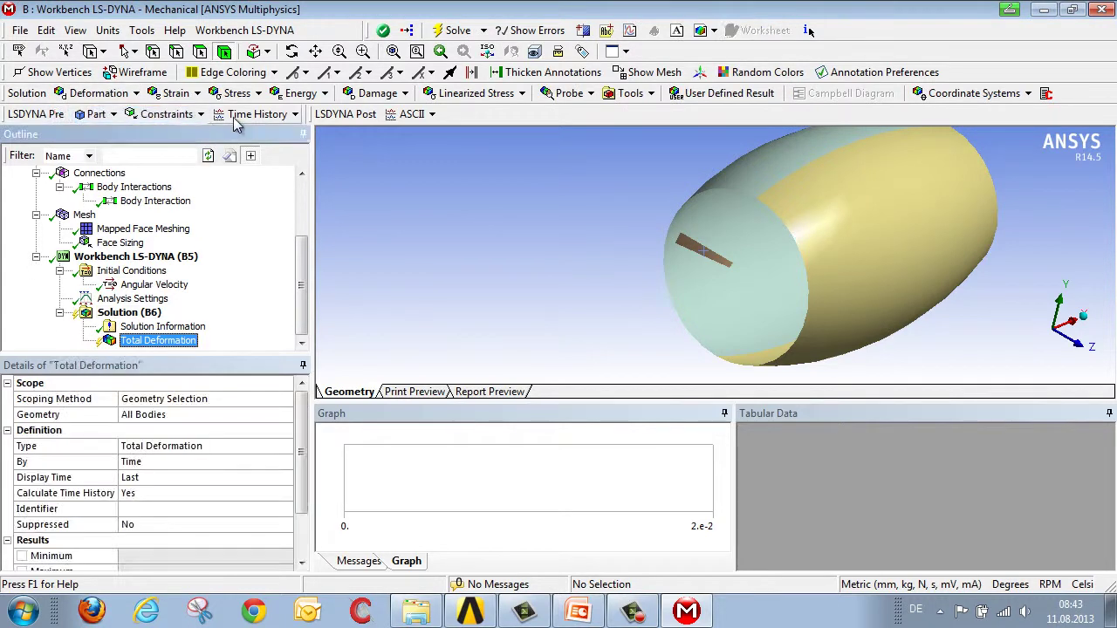
click(238, 92)
click(259, 115)
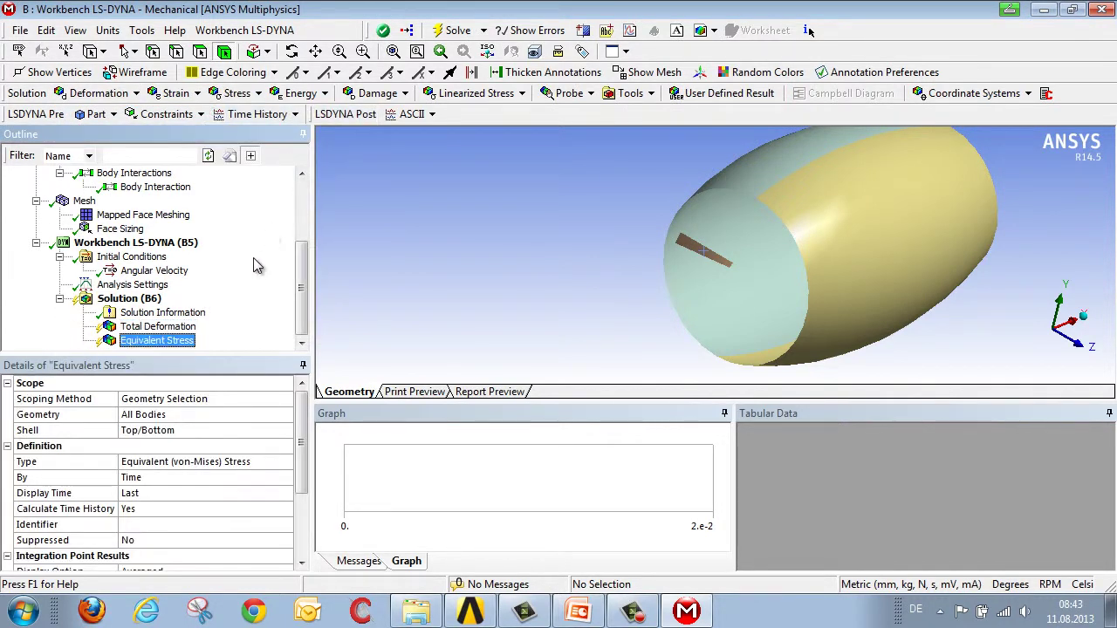
click(158, 326)
click(455, 33)
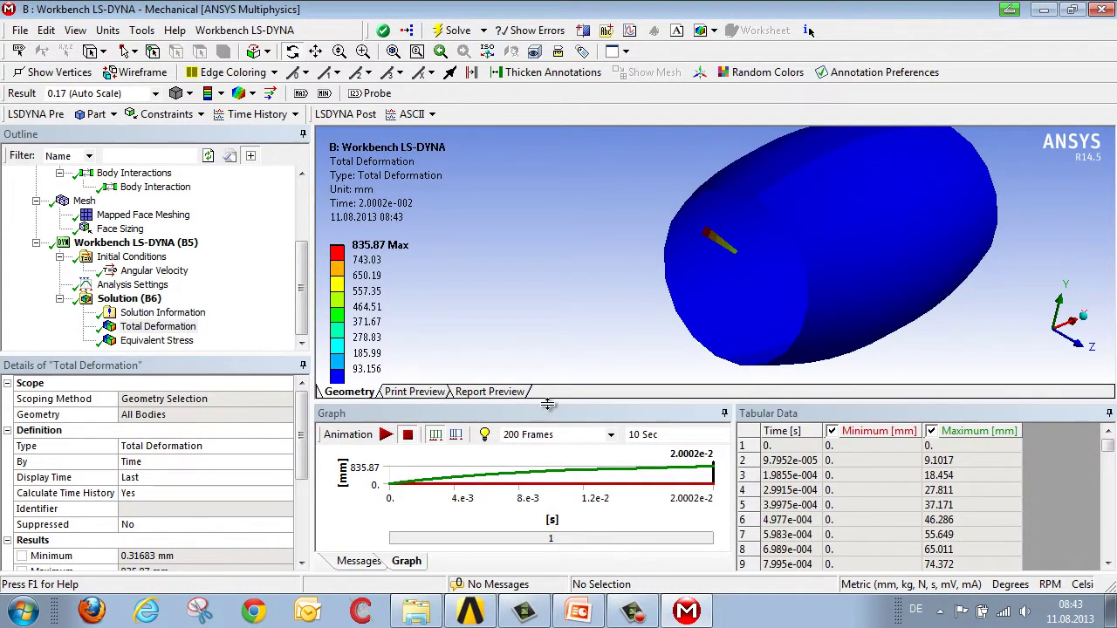
Resize the graph and model panes and show the deformation at True Scale (1.0).
drag(546, 406, 551, 335)
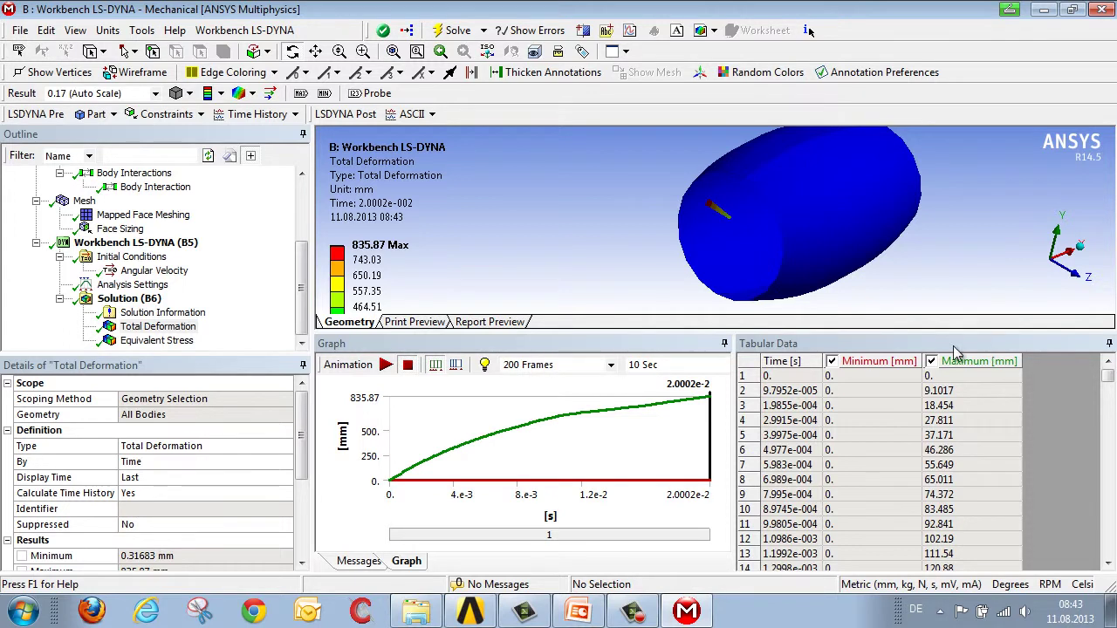
drag(838, 335, 833, 417)
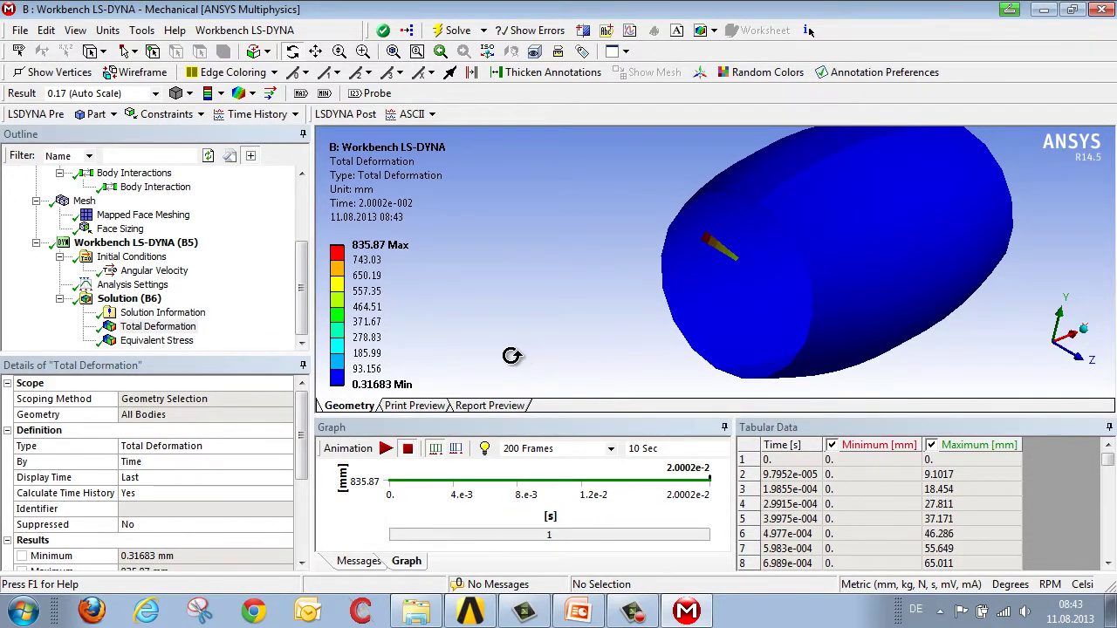
click(153, 93)
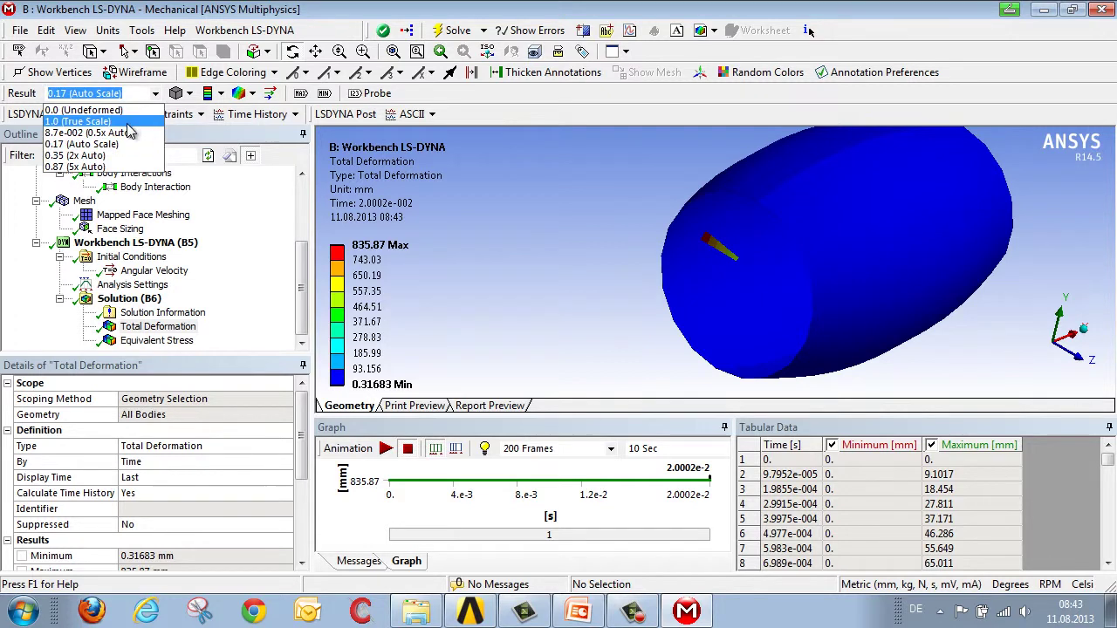
click(136, 122)
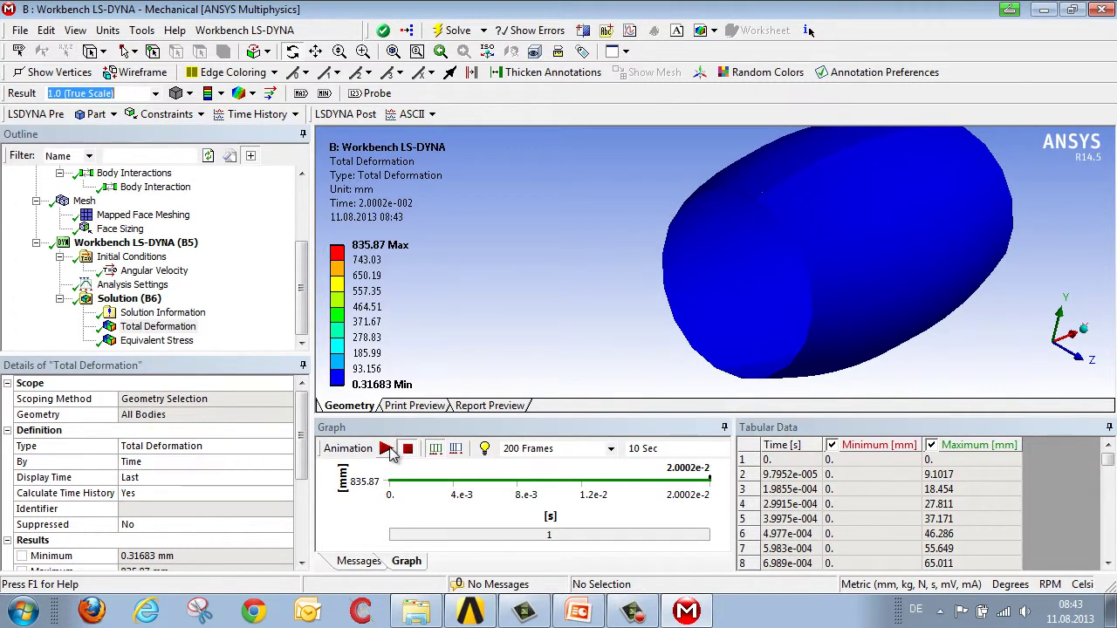
Play the Total Deformation animation while orbiting to watch the blade hit the housing.
drag(436, 416, 436, 464)
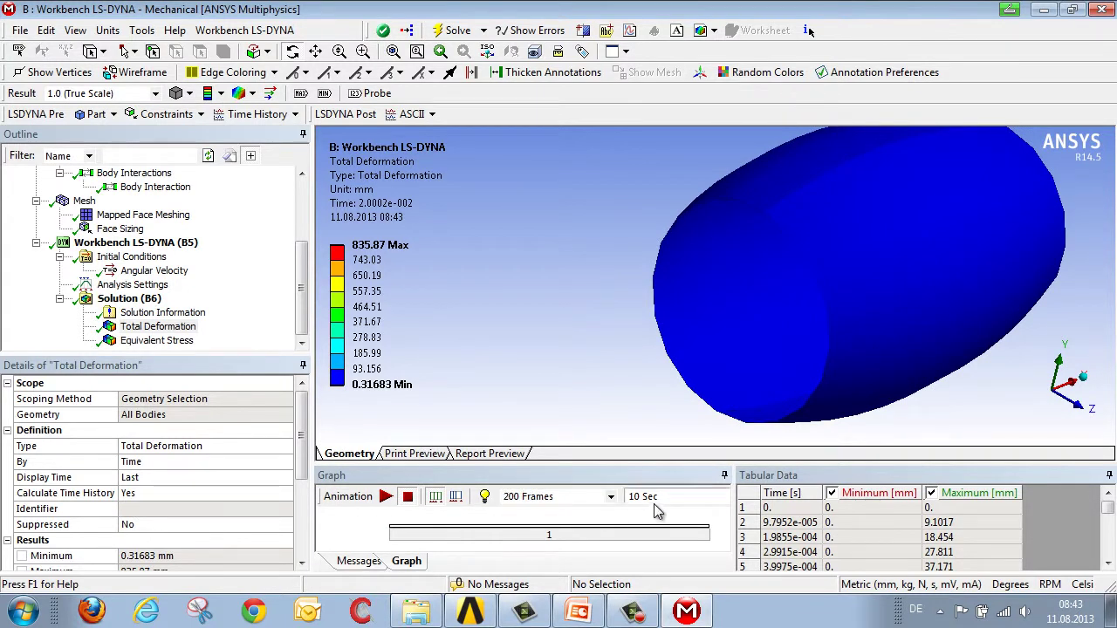
click(386, 497)
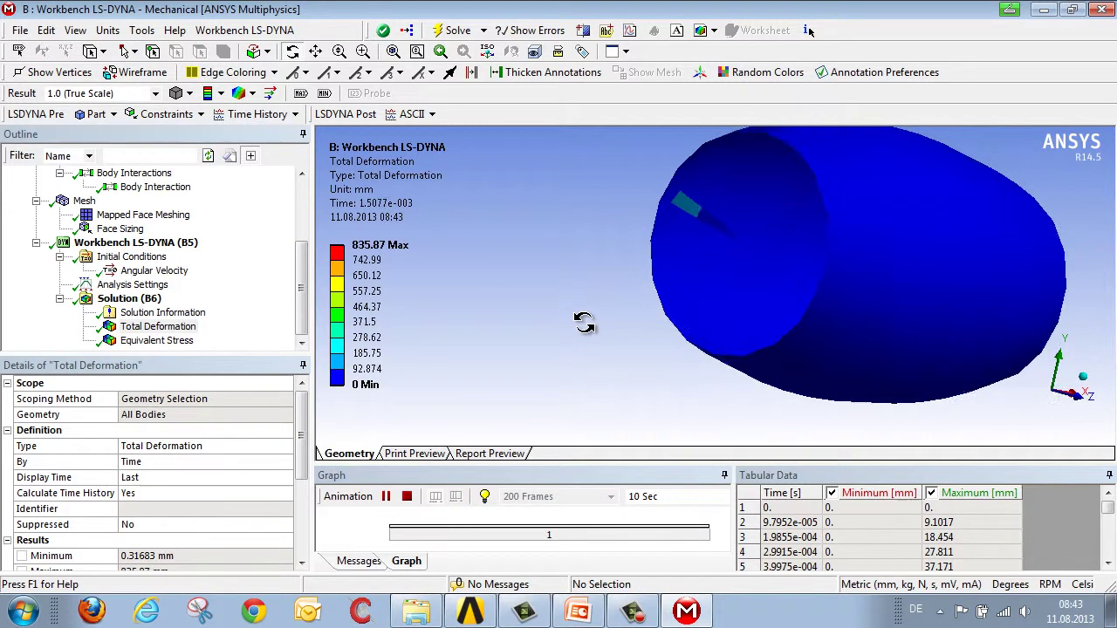
middle_drag(583, 322, 619, 325)
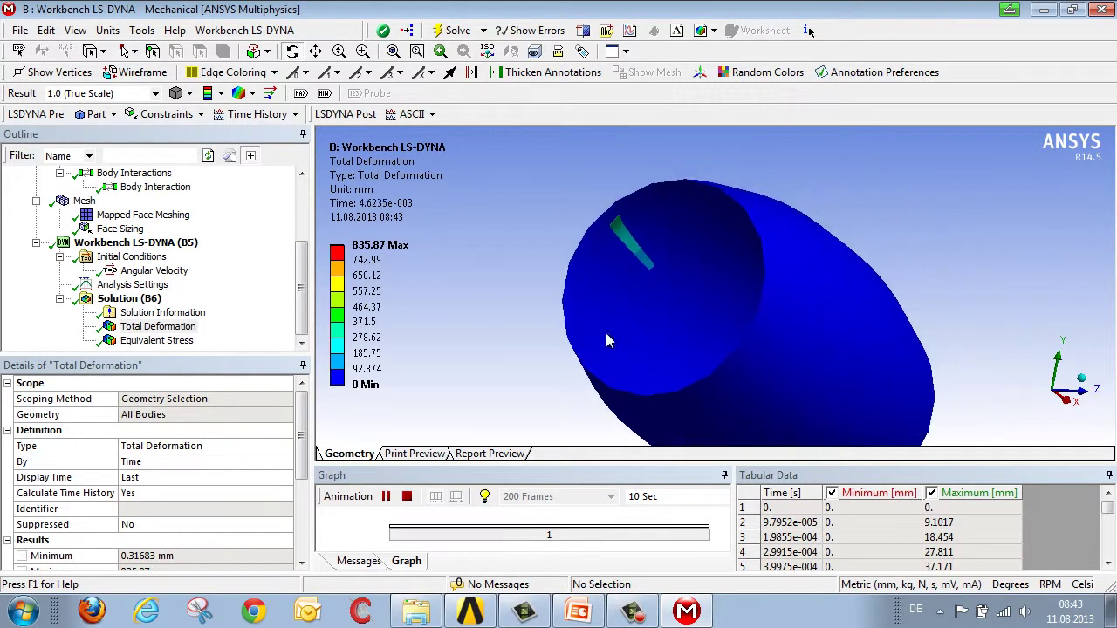
middle_drag(619, 319, 666, 298)
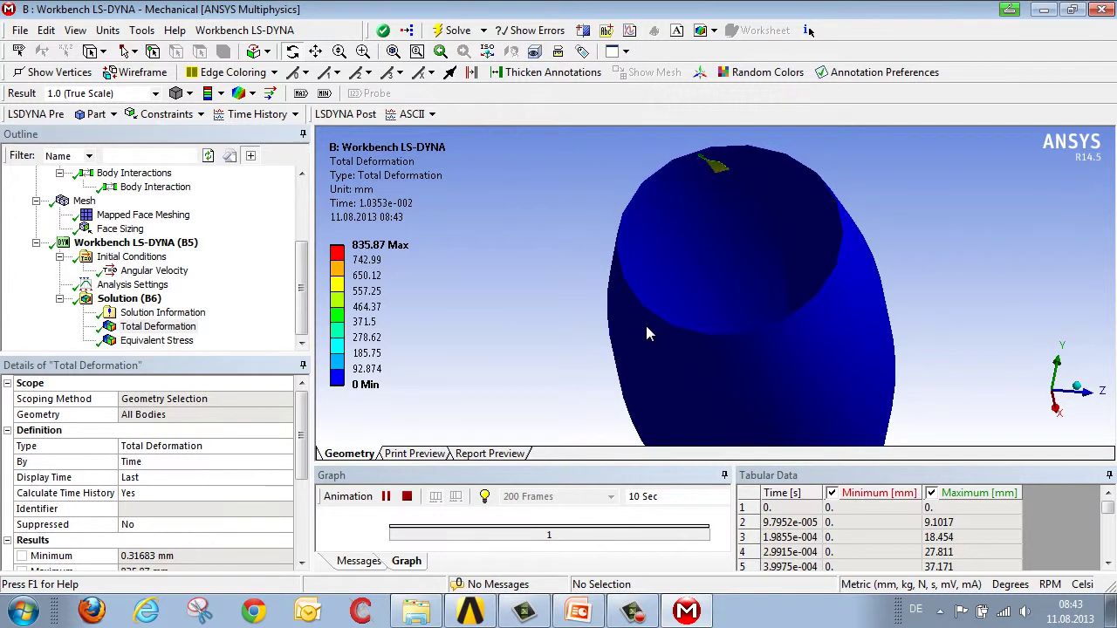
click(408, 496)
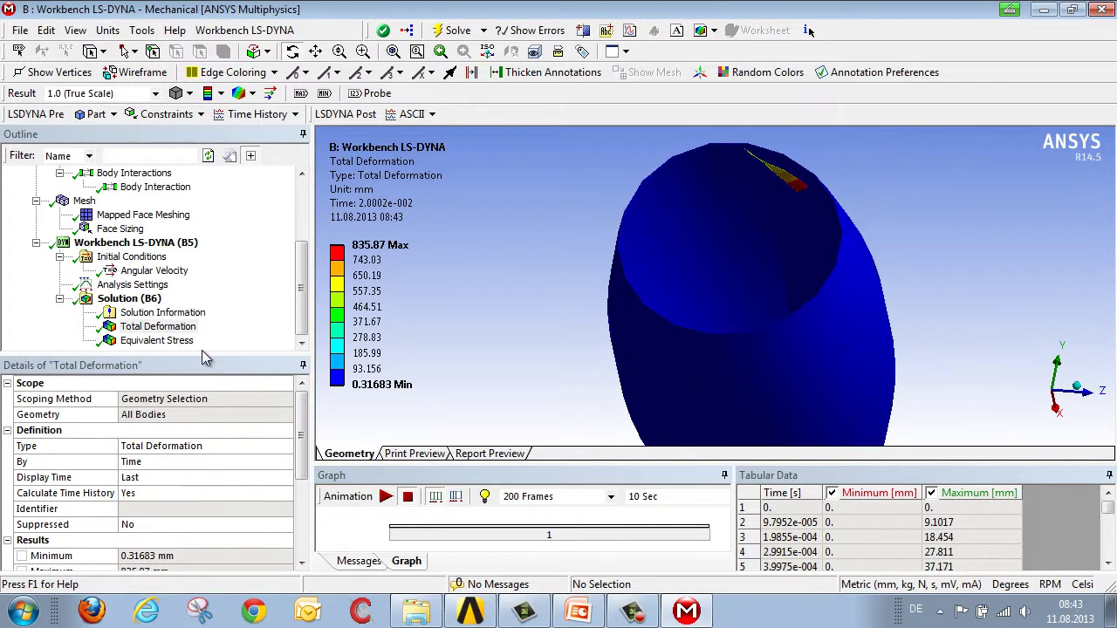
Animate the Equivalent Stress result, zoomed in on the housing where the blade strikes.
click(170, 341)
click(384, 497)
right_drag(702, 274, 898, 169)
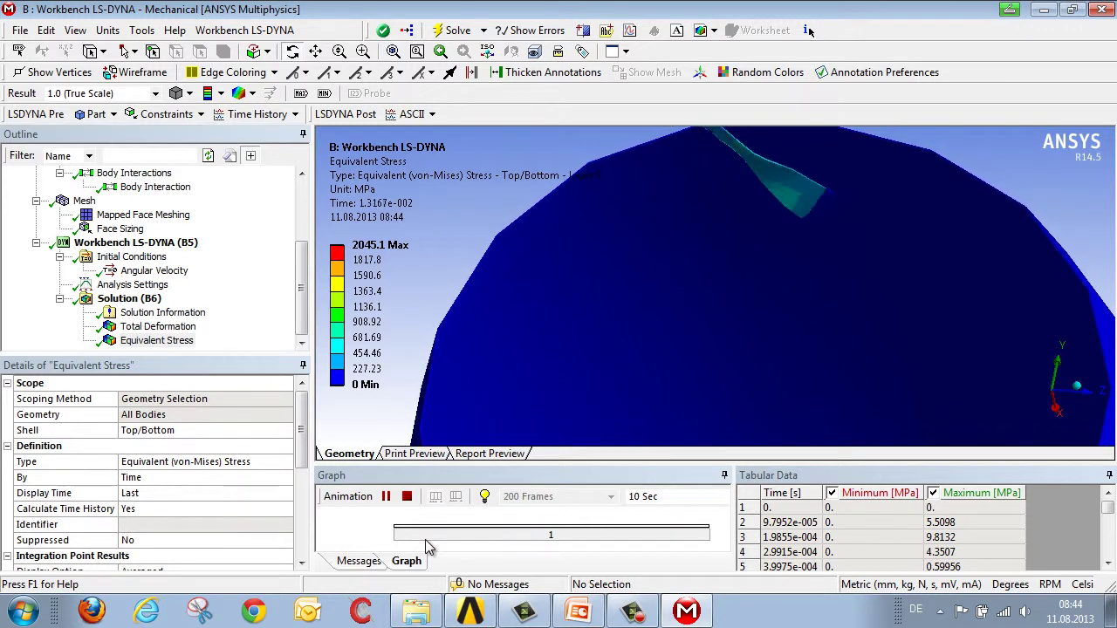
click(407, 496)
Open system B's Engineering Data for Structural Steel and expand the Failure models in the Toolbox.
click(469, 611)
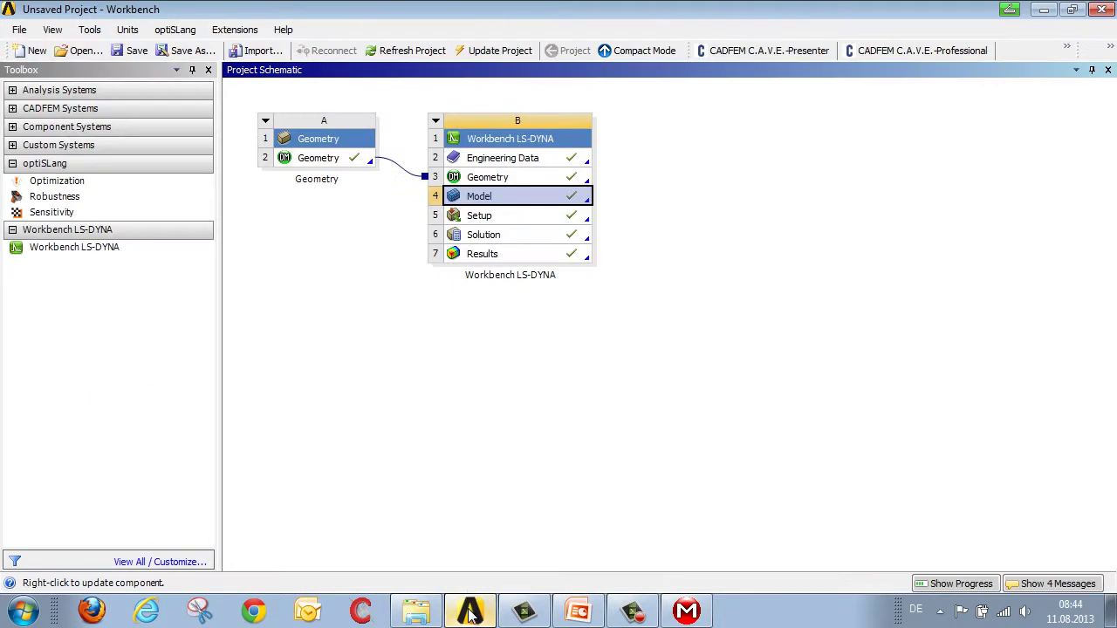
double_click(556, 160)
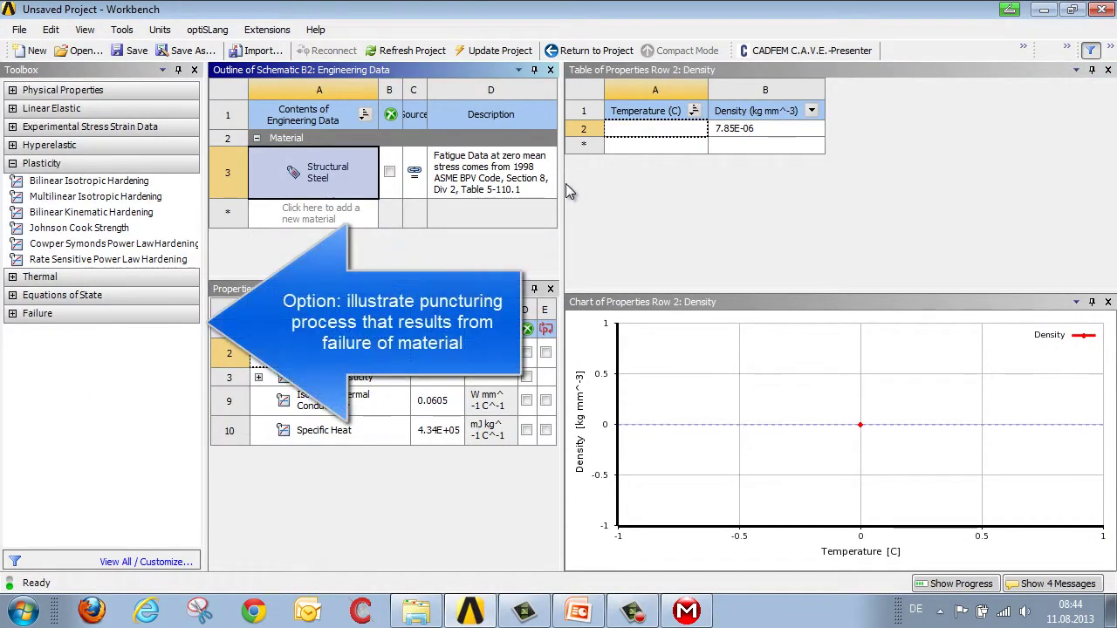
drag(564, 184, 597, 184)
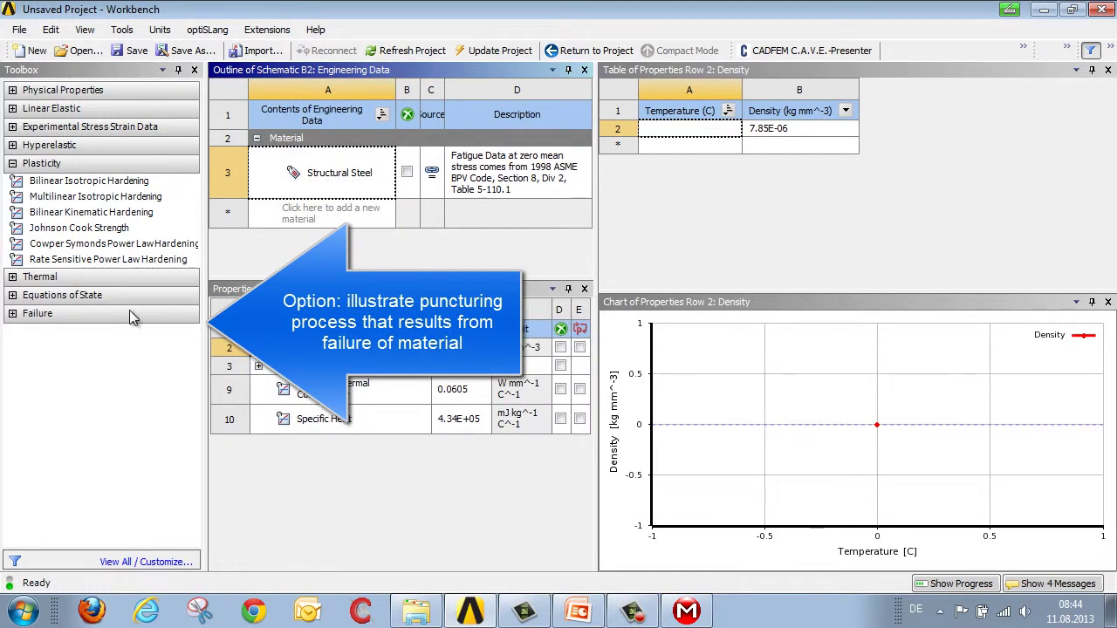
click(12, 313)
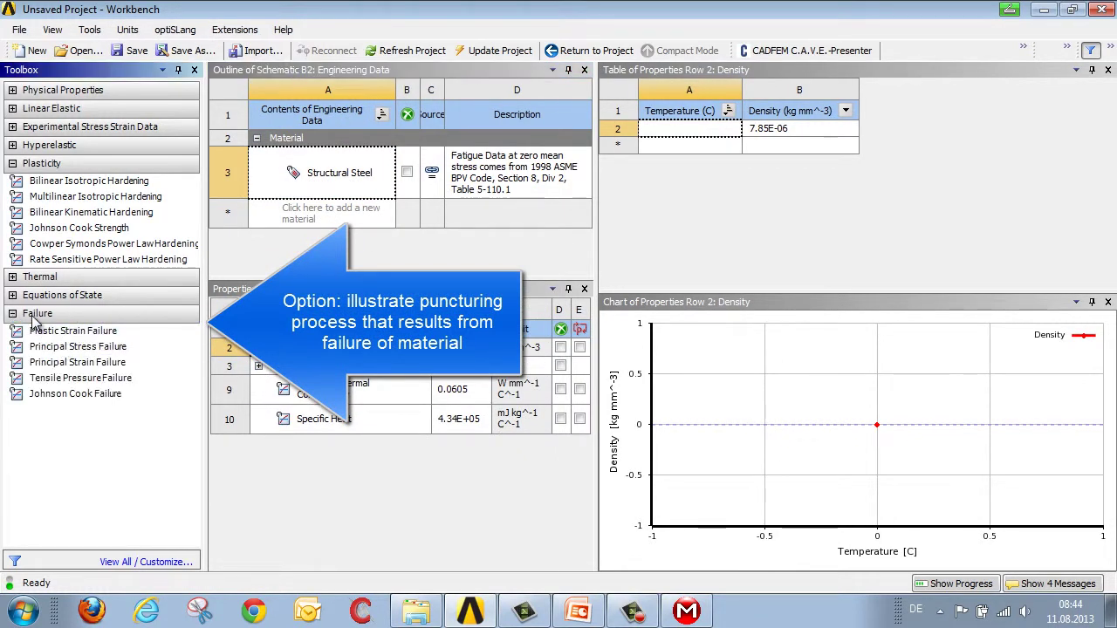